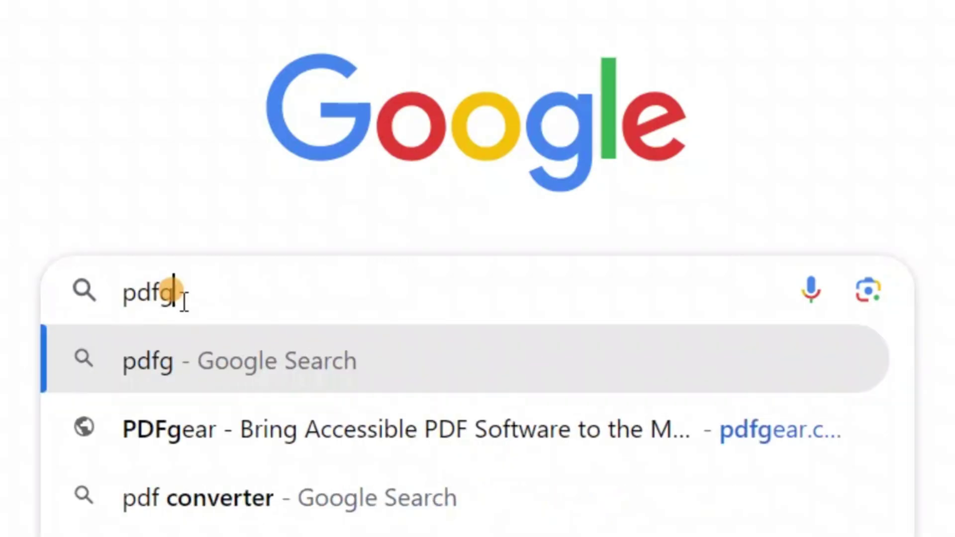
Search Google for 'pdfgear'.
type("ear")
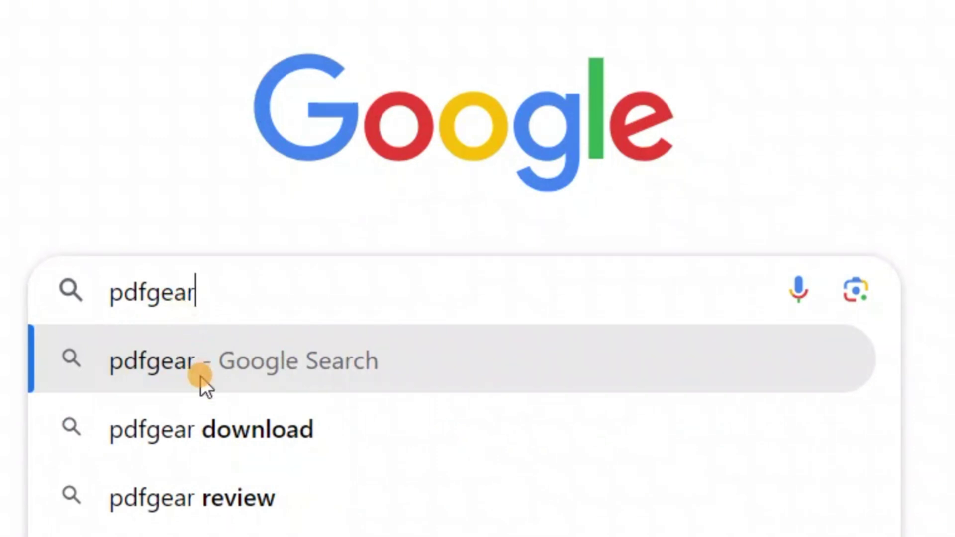
left_click(201, 376)
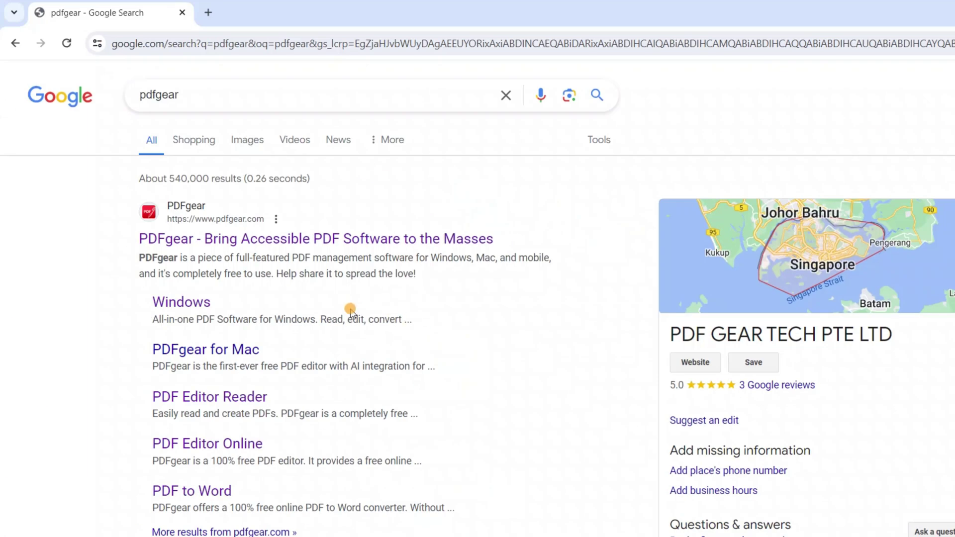
Open PDFgear Online's Delete PDF Pages tool and upload PDFgear User Guide - Copy.pdf.
left_click(174, 244)
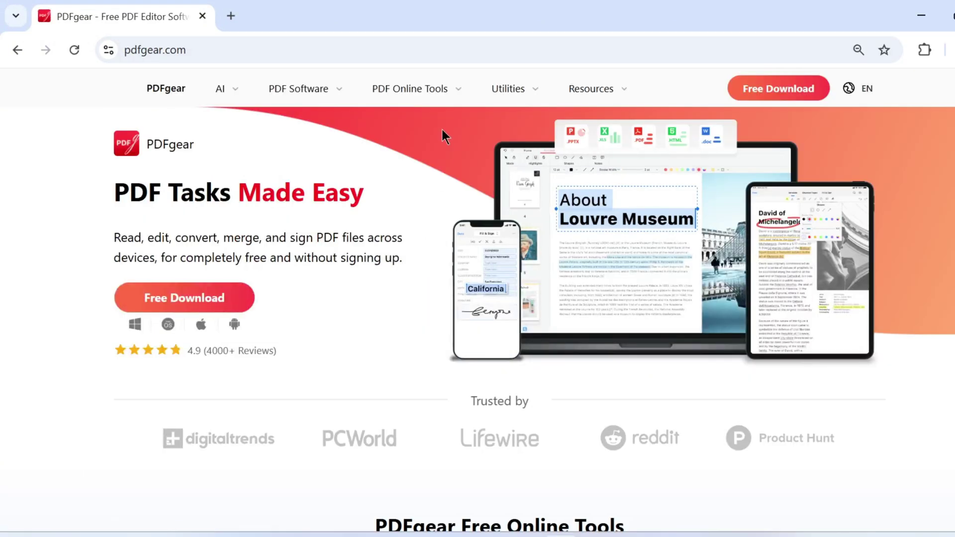
mouse_move(441, 90)
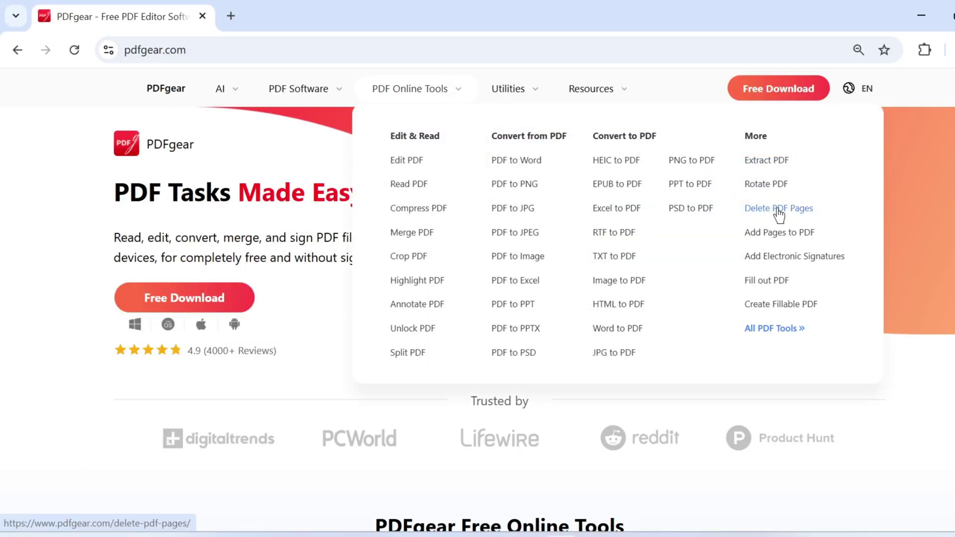
left_click(776, 208)
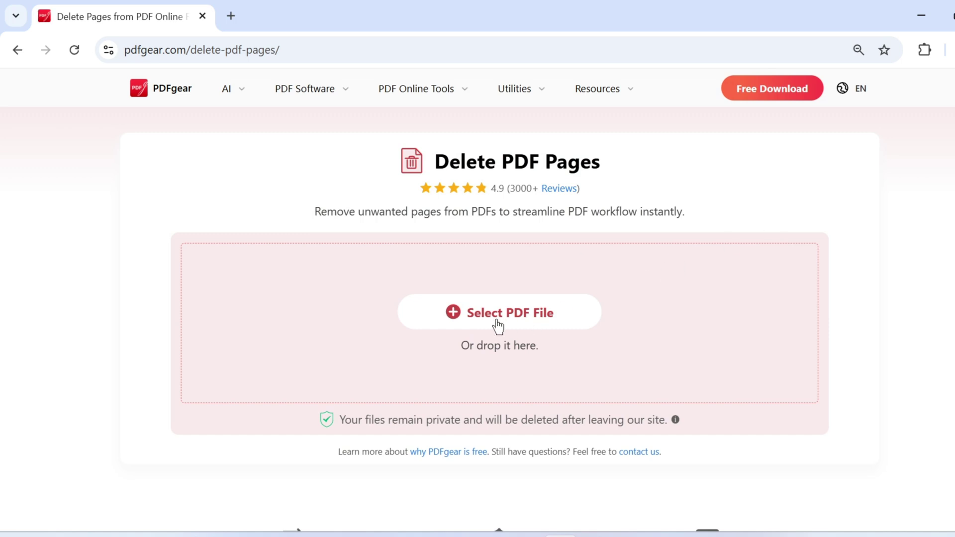
left_click(498, 323)
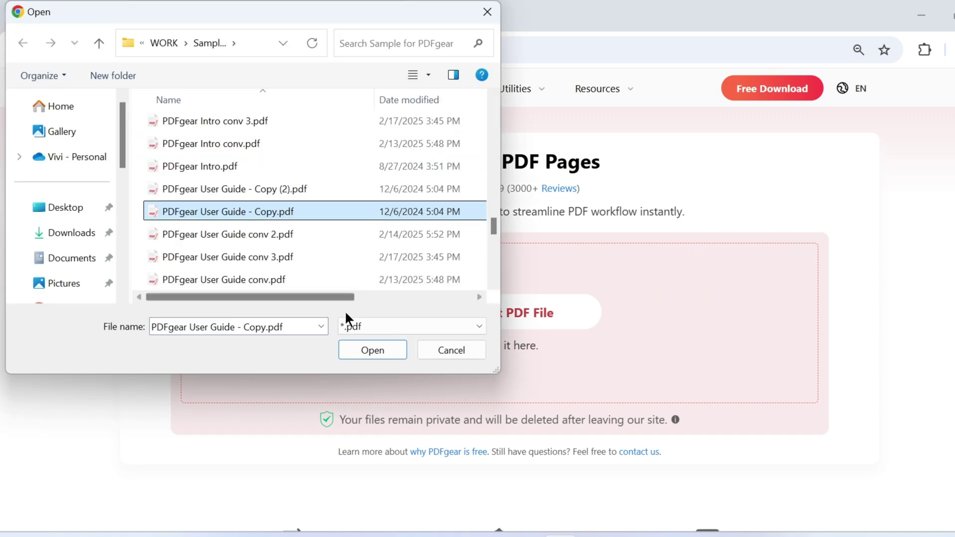
left_click(373, 354)
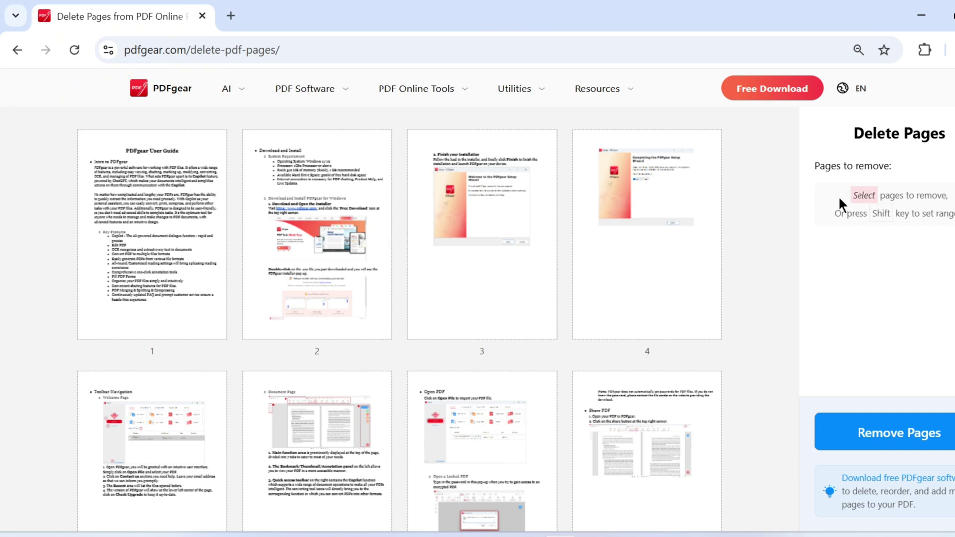
left_click_drag(839, 204, 951, 207)
Mark pages 1, 2, 3 and 4 for removal.
left_click(153, 242)
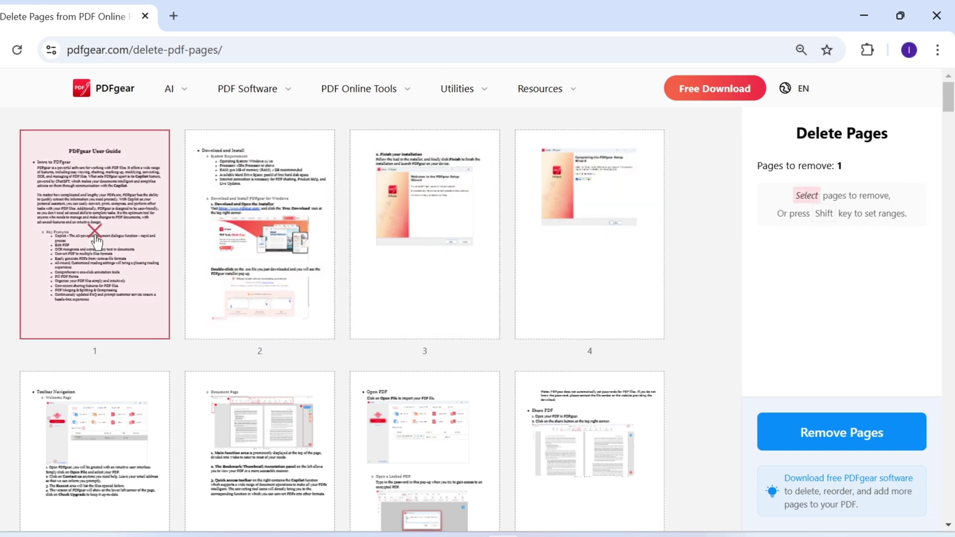
left_click(257, 241)
left_click(425, 241)
left_click(549, 244)
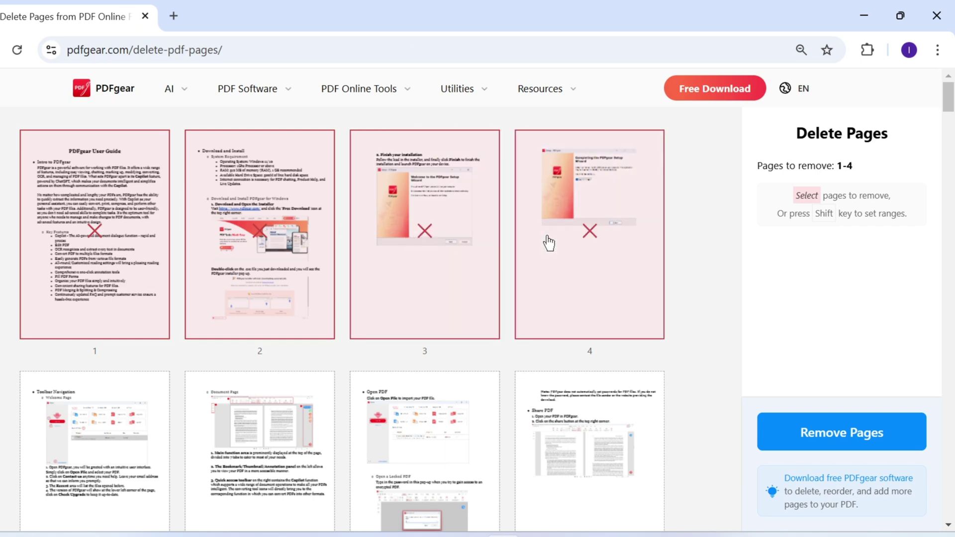
Remove the marked pages, download PDFgear User Guide - Copy_Delete.pdf and review it in a new tab.
left_click(839, 438)
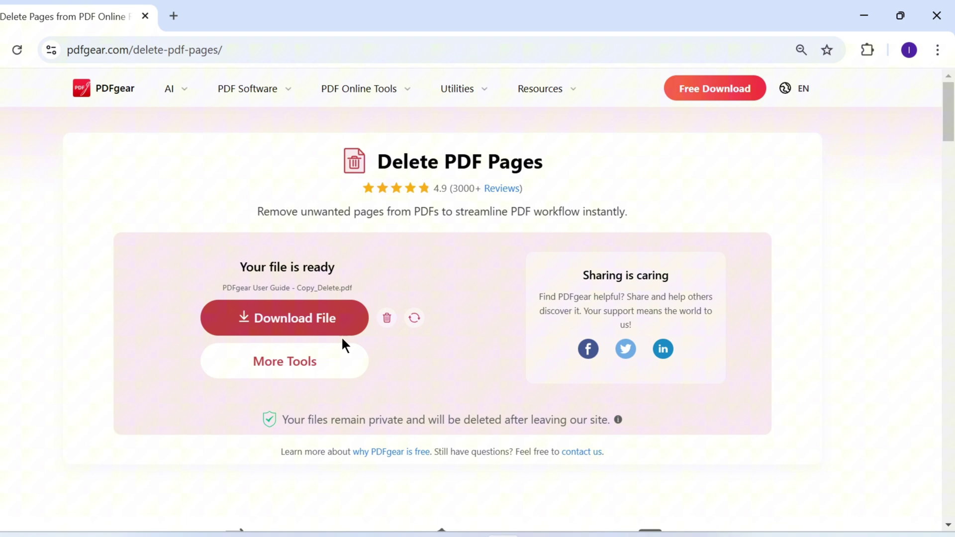
left_click(337, 330)
mouse_move(831, 99)
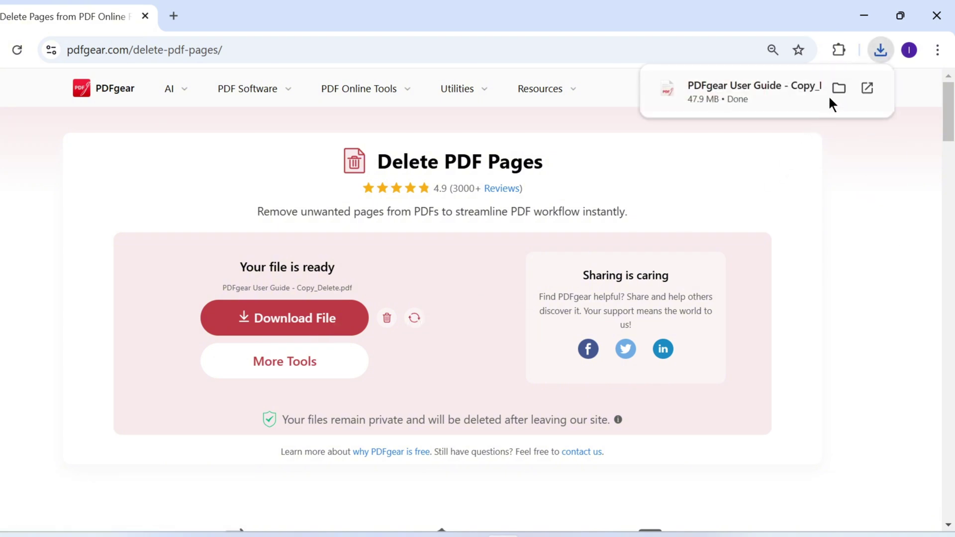
left_click(864, 87)
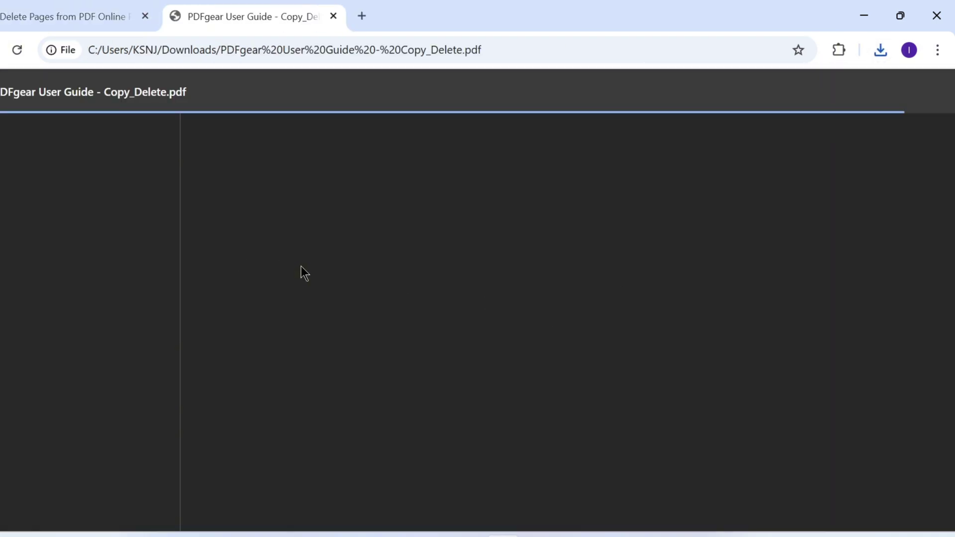
scroll(469, 295, "down", 10)
scroll(464, 288, "up", 8)
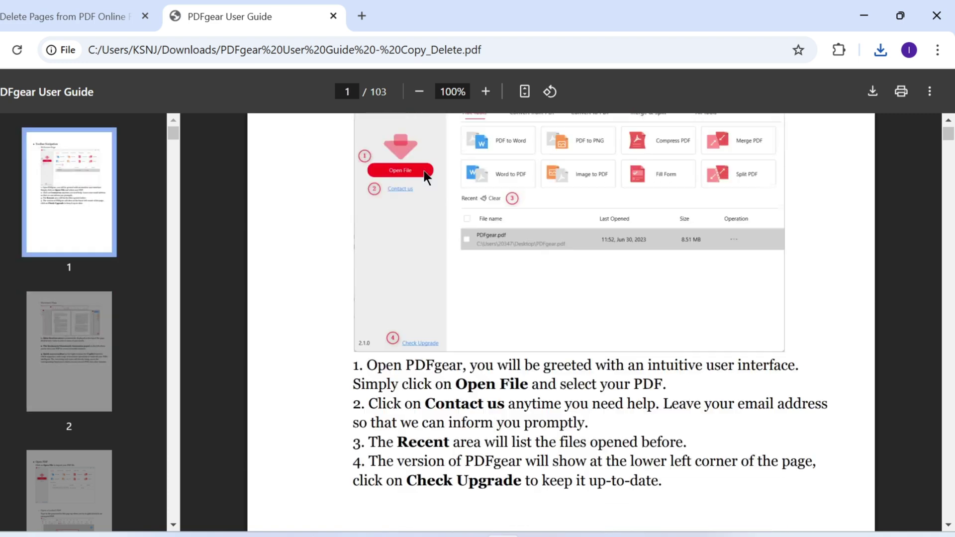
left_click(60, 15)
Clear the finished file and upload PDFgear Compress.pdf to the deletion tool.
left_click(387, 317)
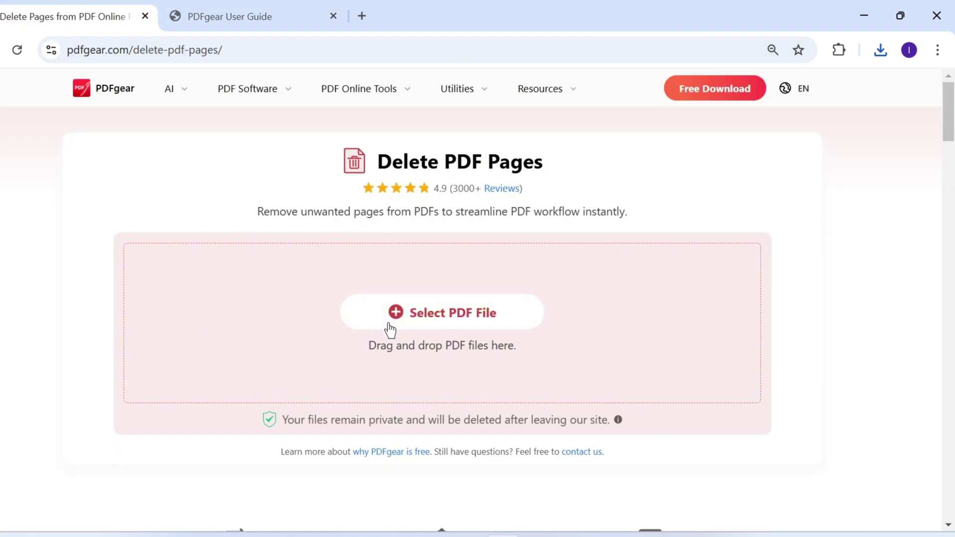
left_click(382, 308)
left_click(170, 277)
left_click(336, 349)
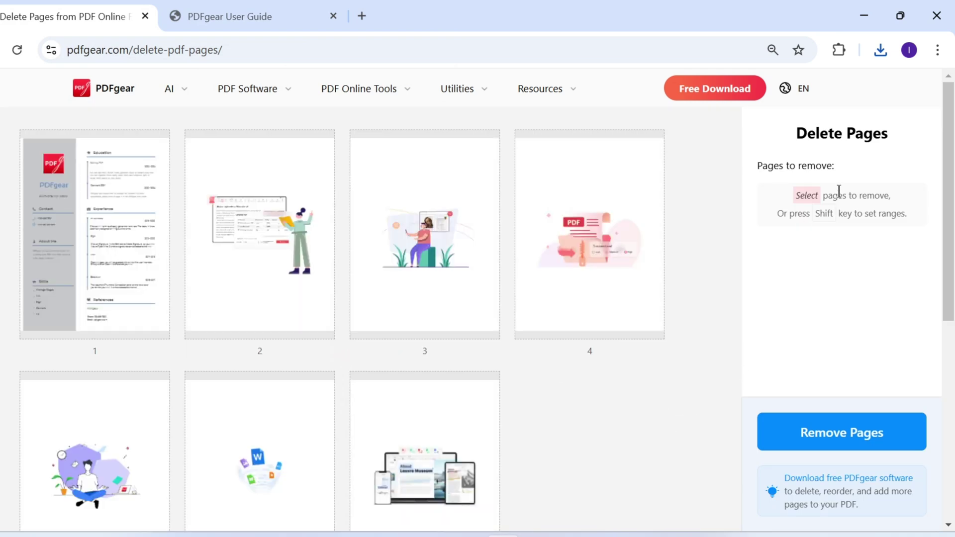
Mark pages 3 through 7 for removal, keeping pages 1 and 2.
left_click(304, 254)
left_click(425, 445, "shift")
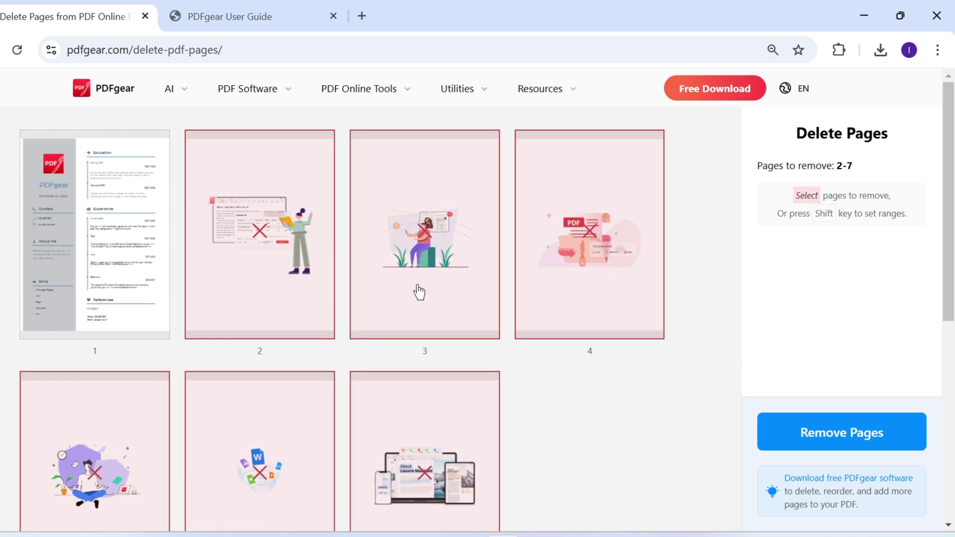
left_click(260, 234)
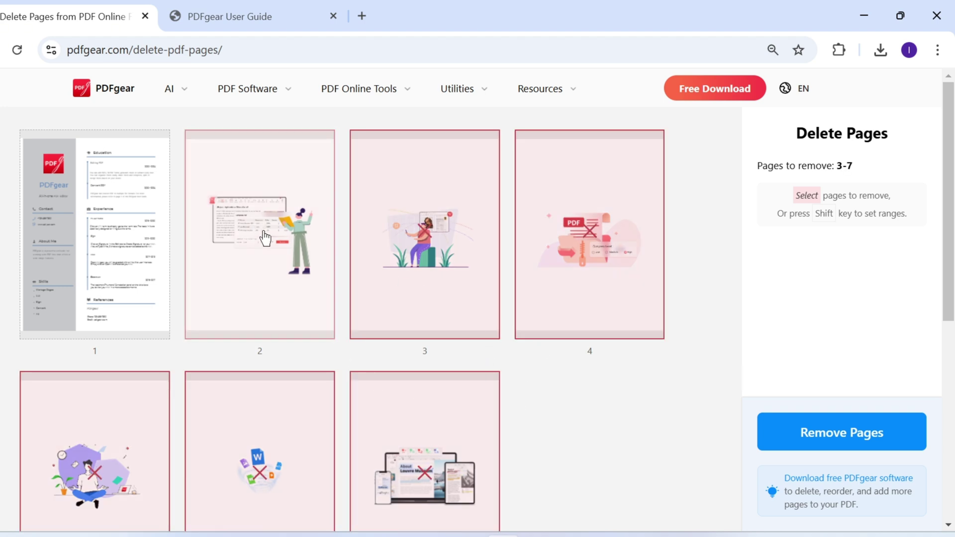
scroll(576, 418, "down", 4)
scroll(574, 413, "down", 3)
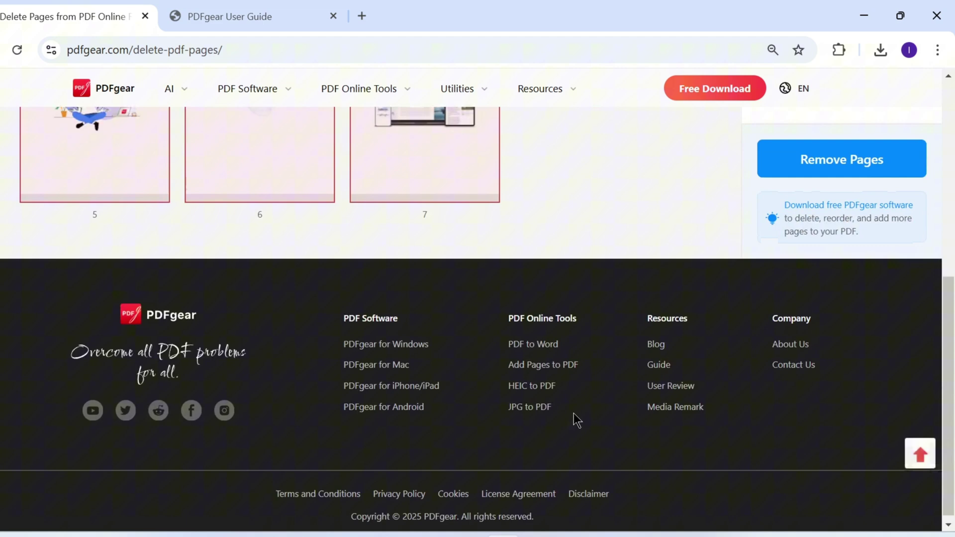
Remove pages 3–7 and view the downloaded two-page PDFgear Compress_Delete (1).pdf in a new tab.
scroll(574, 413, "up", 6)
left_click(798, 431)
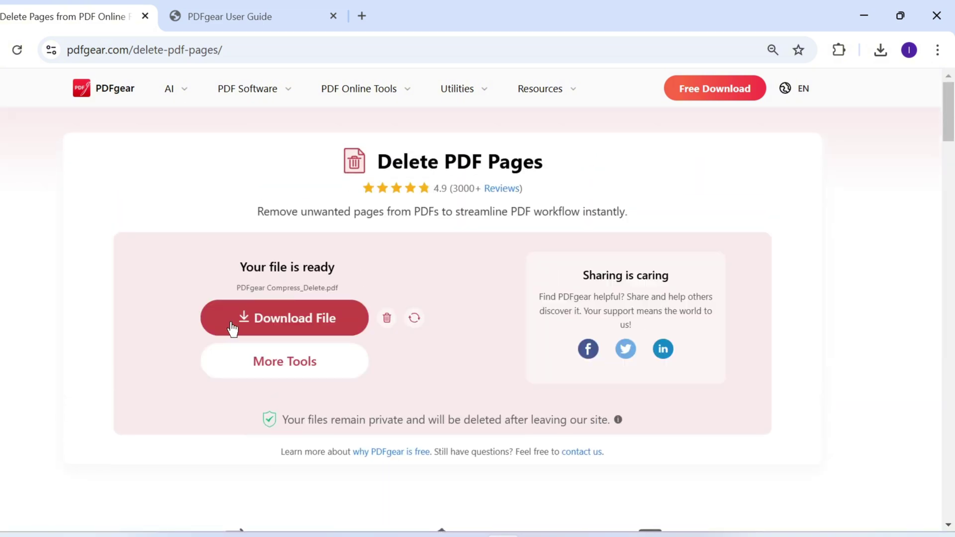
left_click(269, 327)
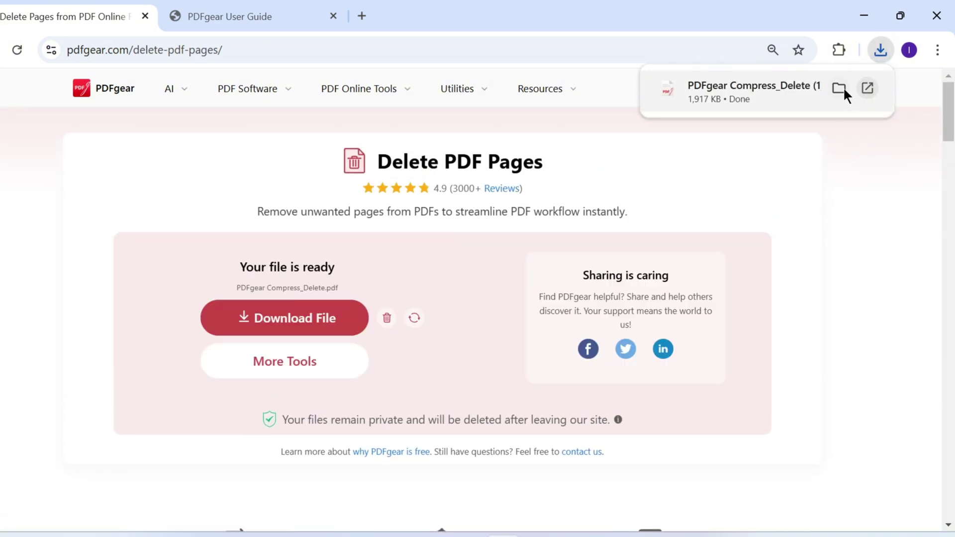
left_click(867, 88)
scroll(597, 299, "down", 10)
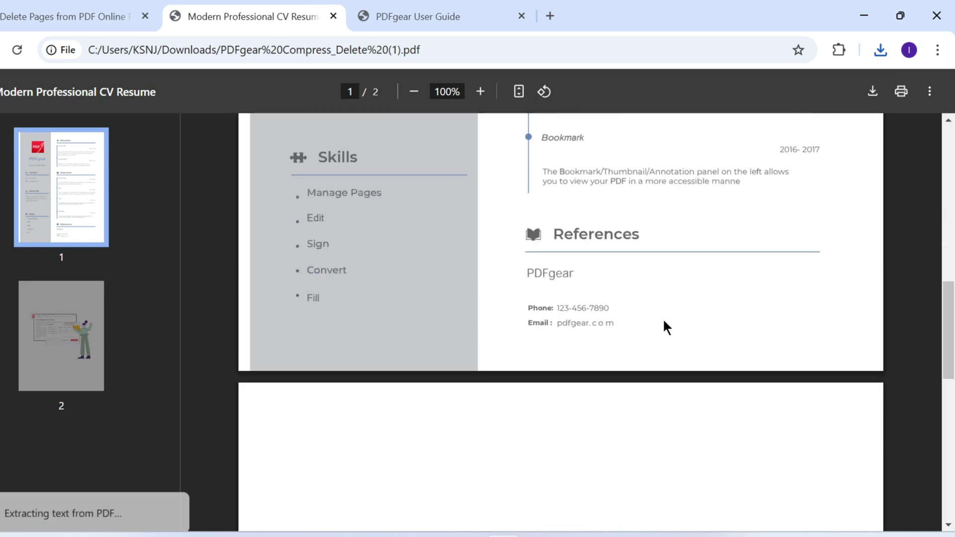
scroll(666, 328, "down", 10)
scroll(665, 351, "up", 20)
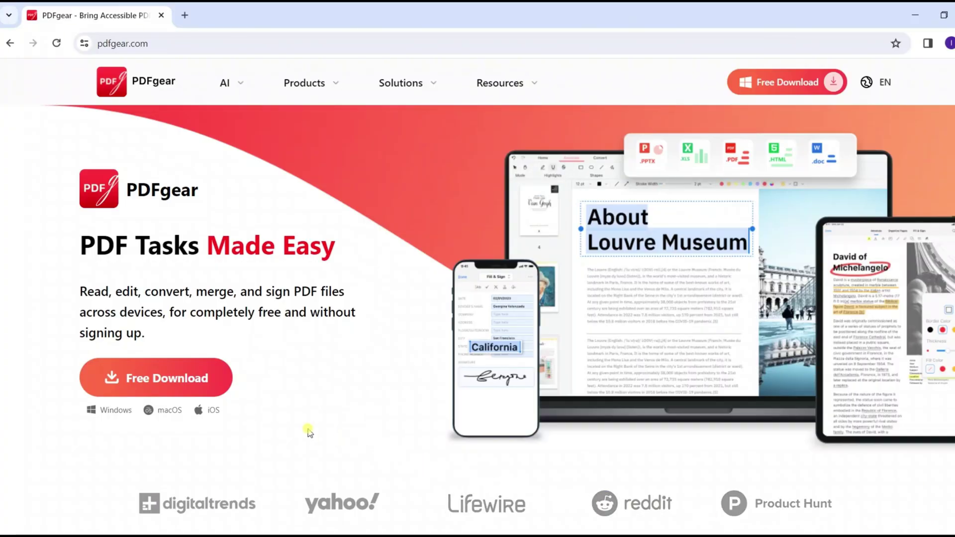
Download the PDFgear Windows installer and start installing it with a desktop shortcut.
left_click(191, 385)
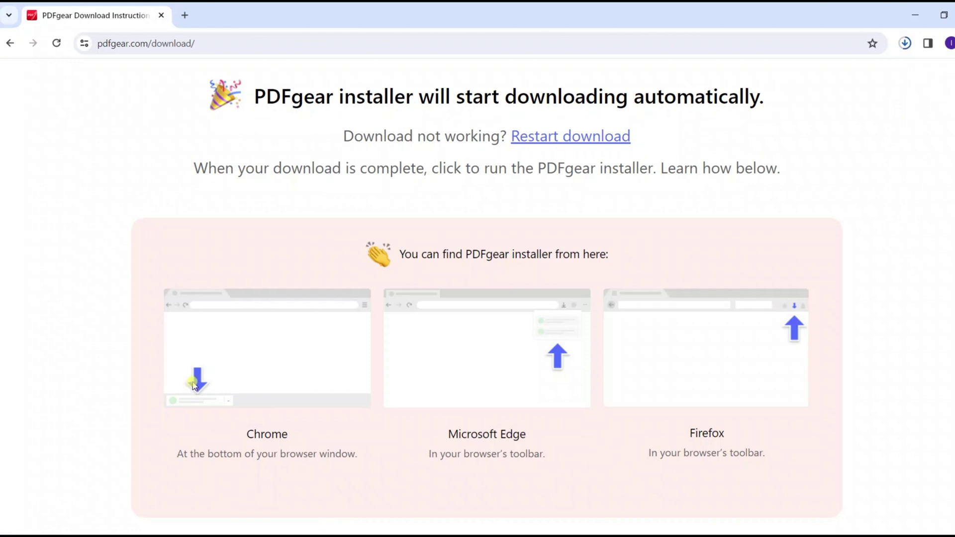
left_click(904, 44)
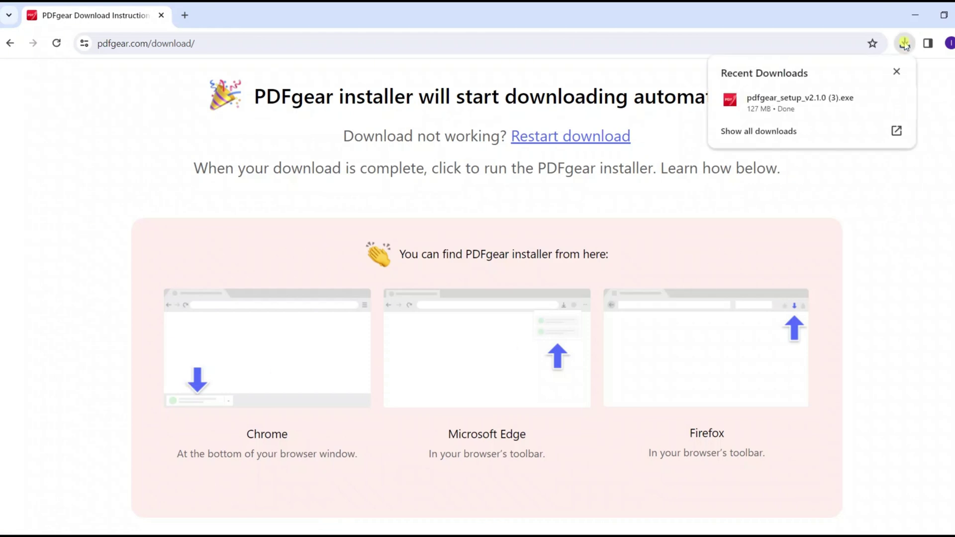
mouse_move(871, 108)
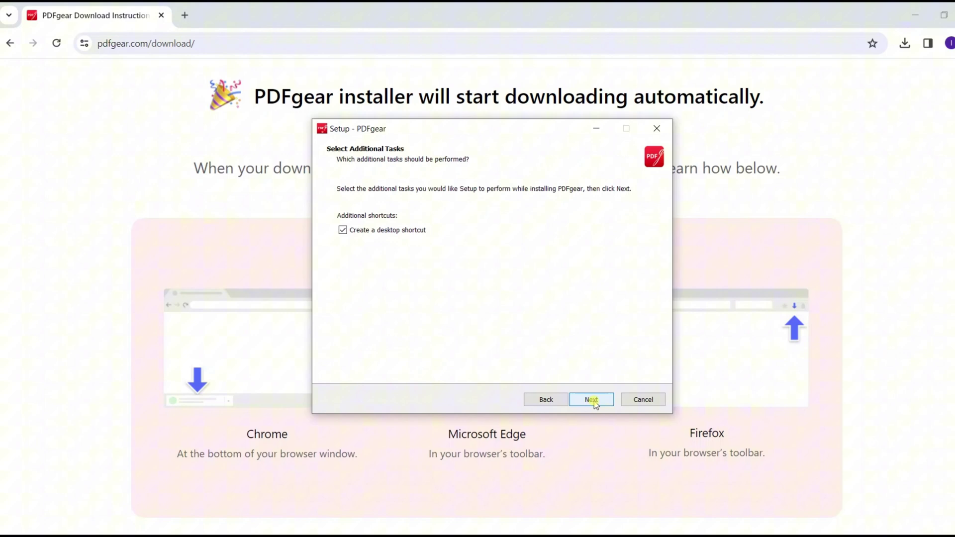
left_click(593, 399)
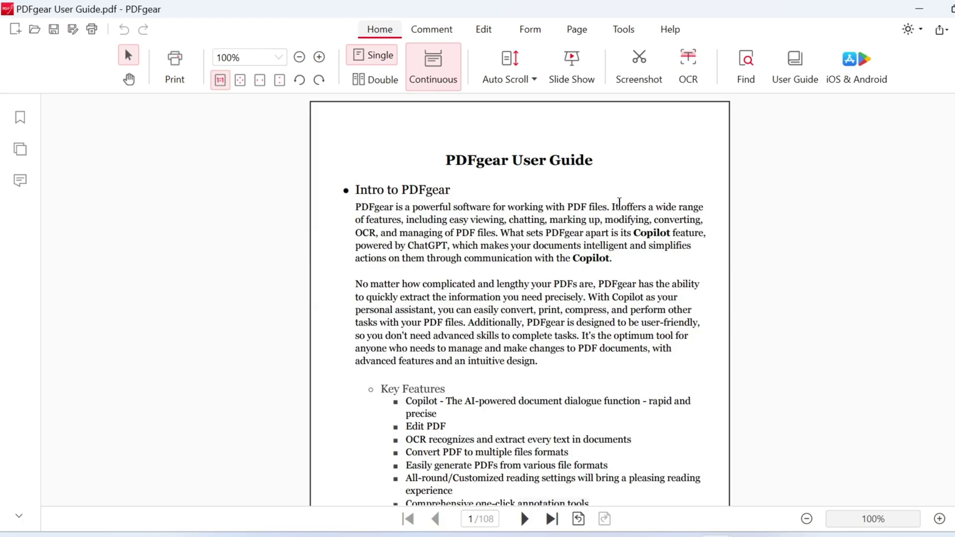
Delete page 3 of the user guide using the Selected pages option, leaving 107 pages.
scroll(603, 260, "down", 20)
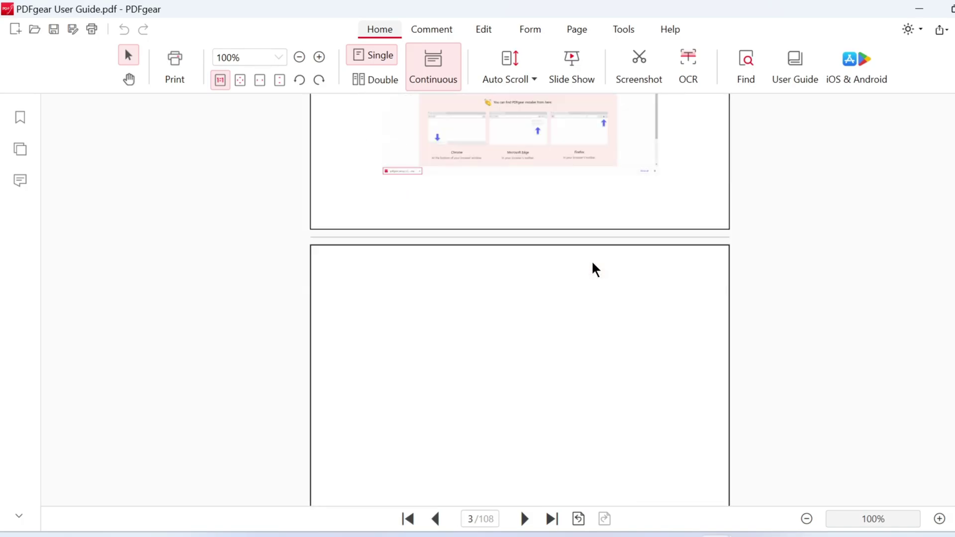
scroll(595, 269, "down", 8)
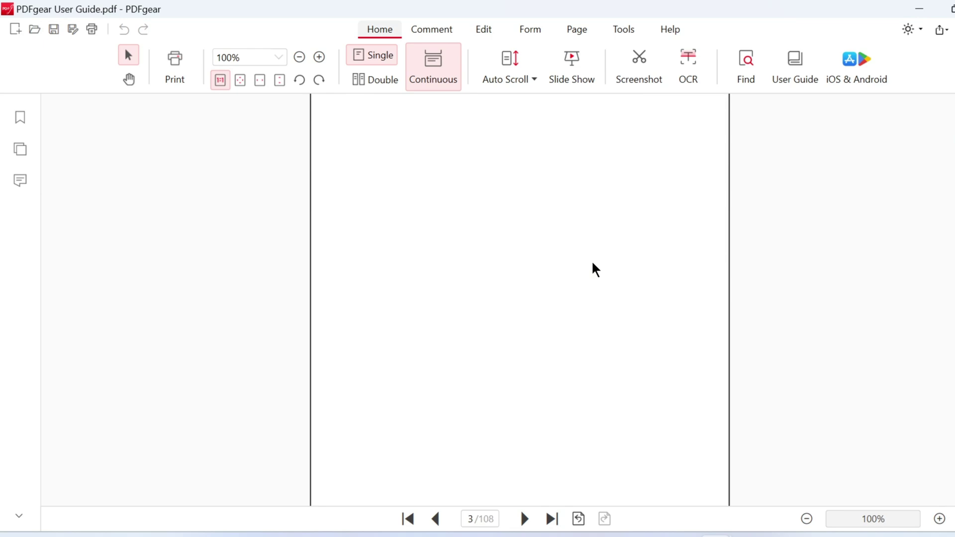
right_click(549, 267)
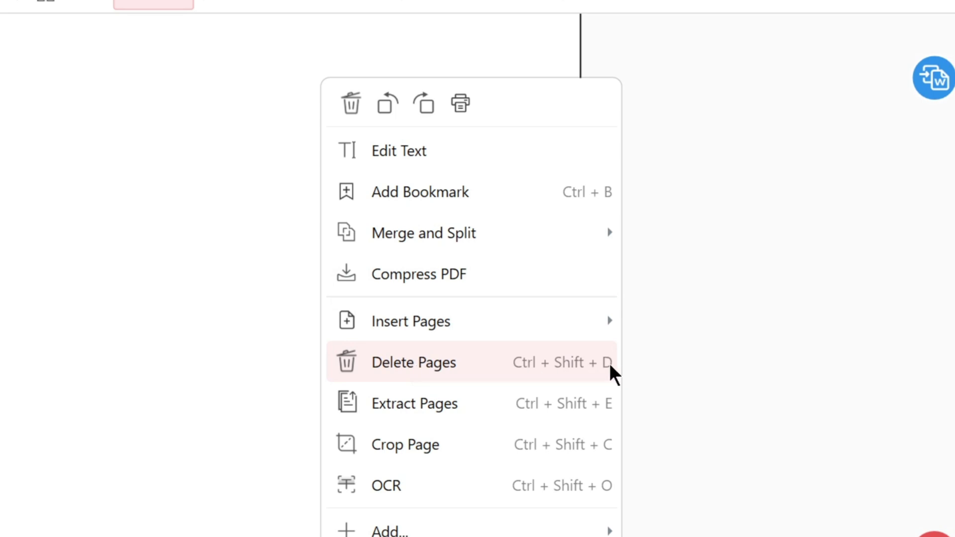
left_click(434, 368)
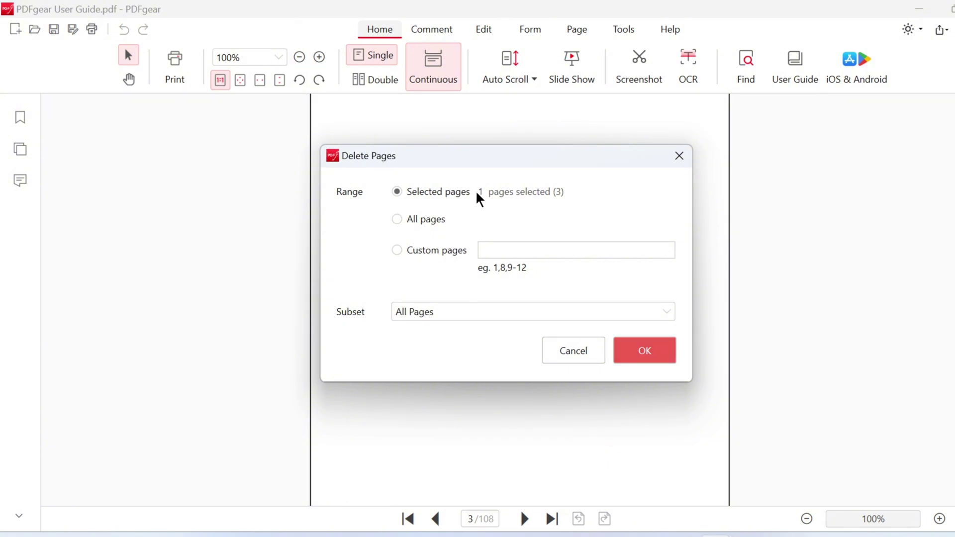
left_click(410, 254)
left_click(423, 222)
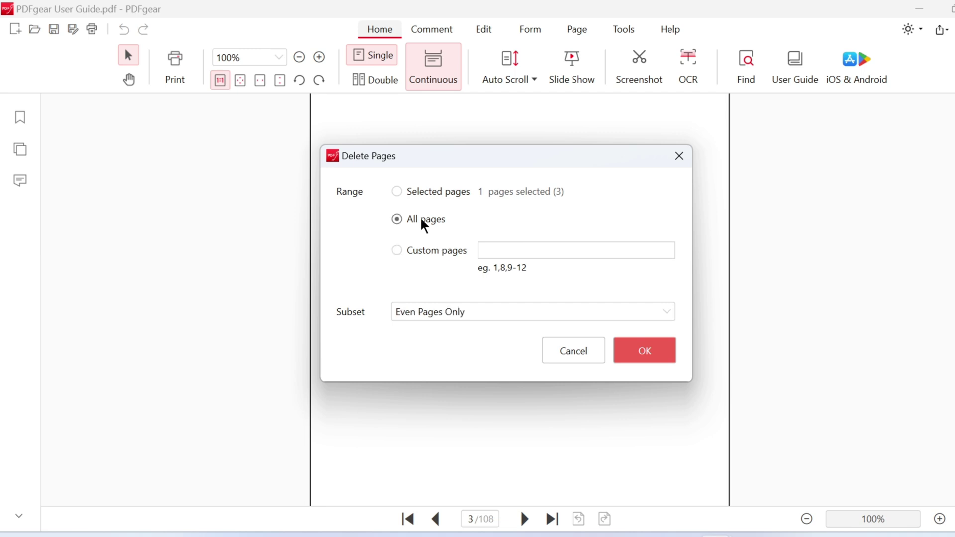
left_click(497, 322)
left_click(488, 322)
left_click(400, 195)
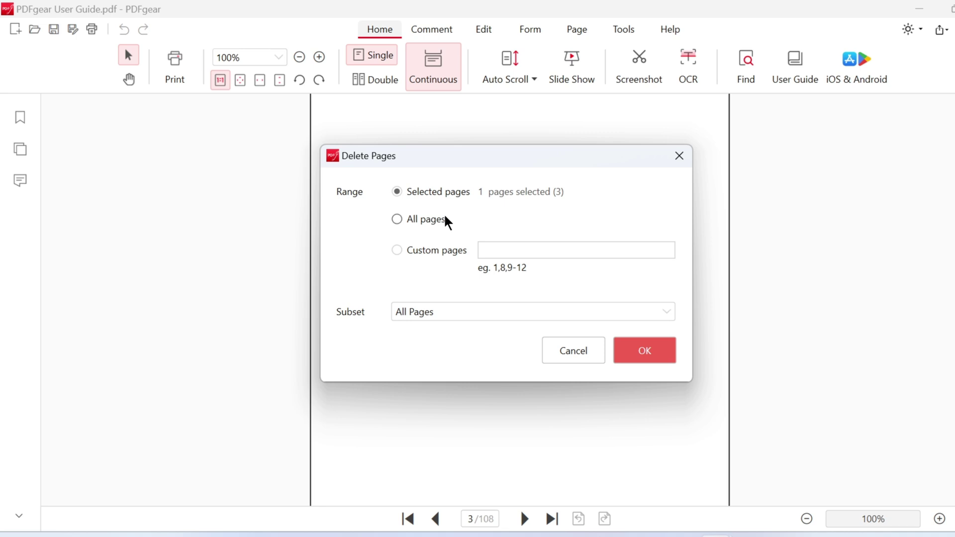
left_click(649, 354)
left_click(537, 300)
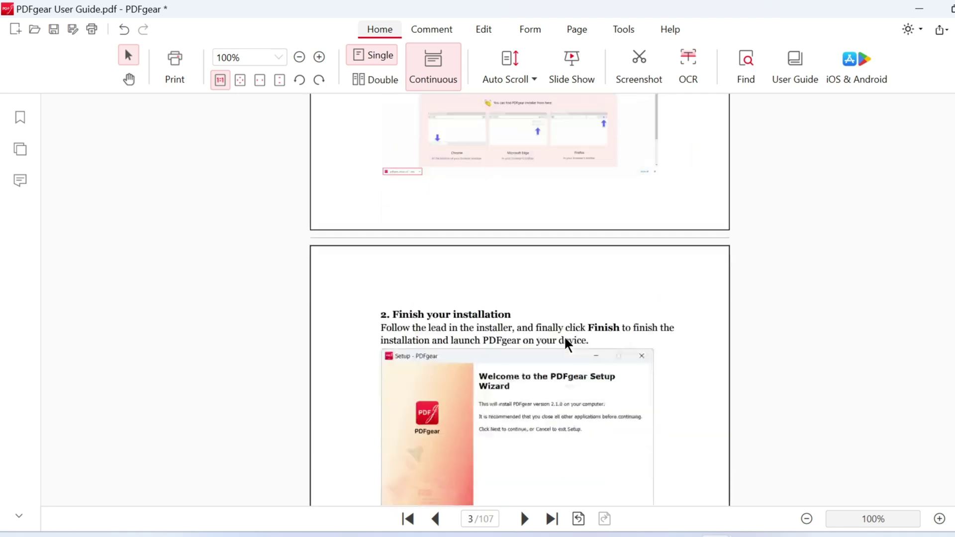
scroll(586, 343, "up", 10)
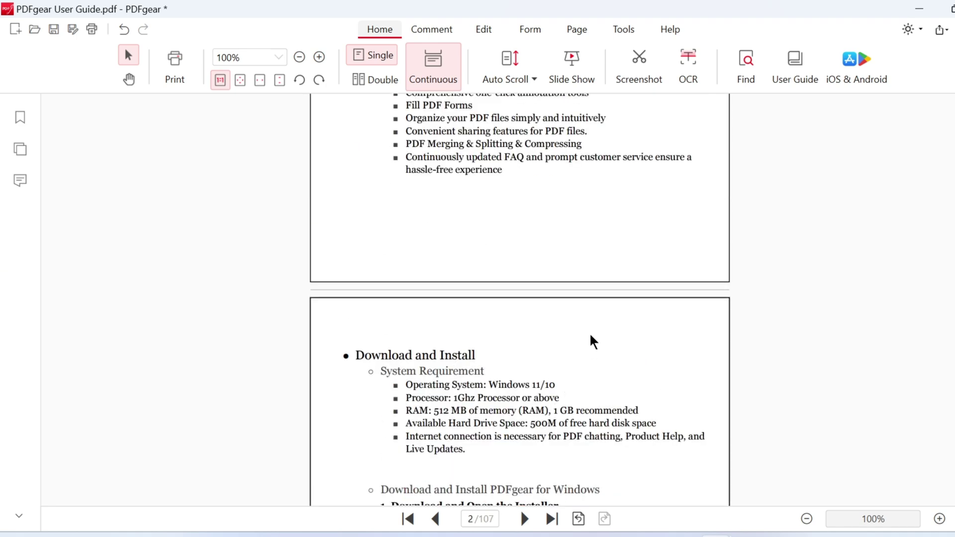
scroll(593, 342, "up", 7)
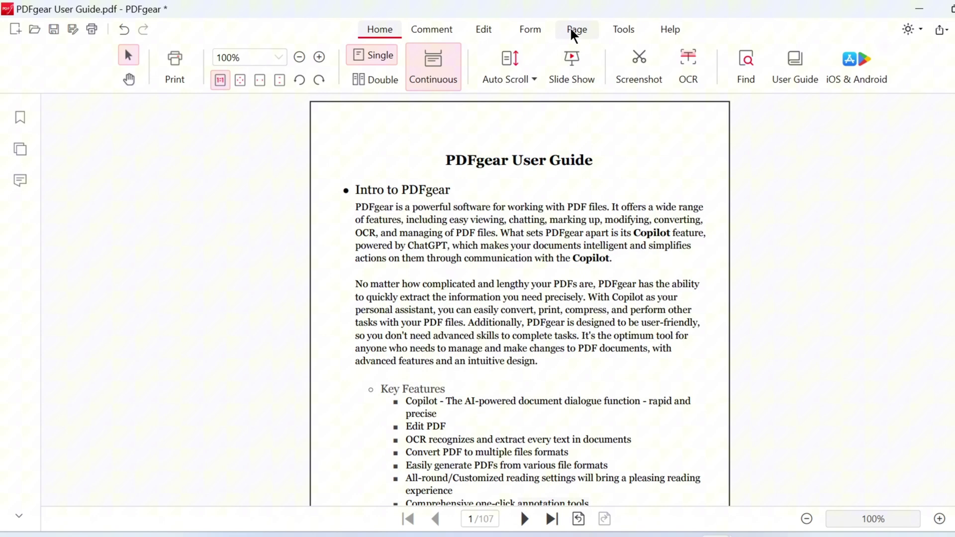
Select pages 1, 2 and 3 in the thumbnail grid and delete them.
left_click(572, 31)
mouse_move(520, 180)
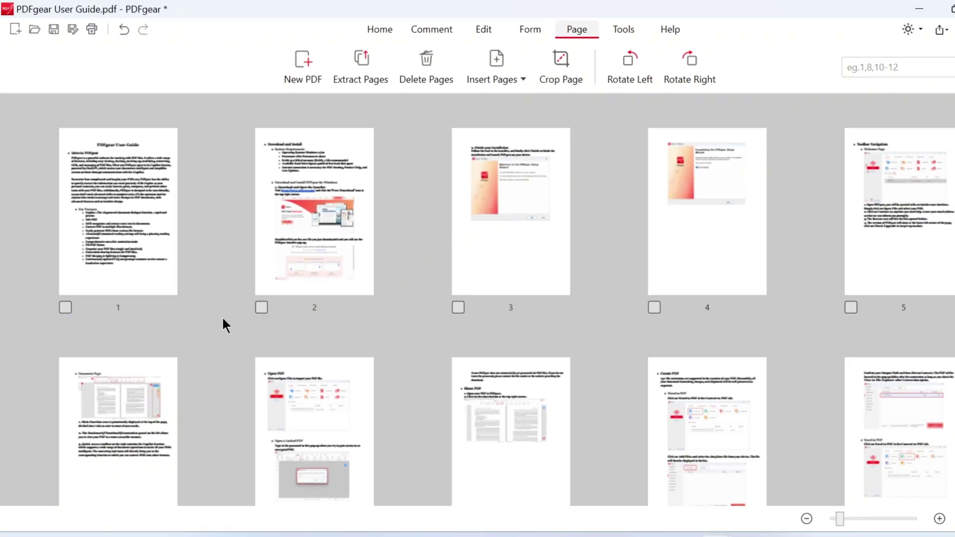
left_click(121, 249)
left_click(306, 253, "ctrl")
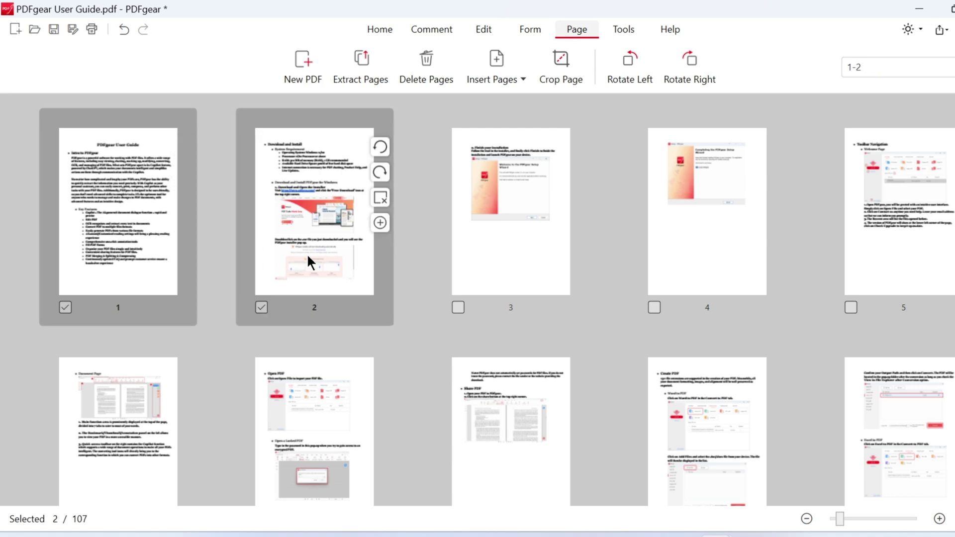
left_click(490, 251, "ctrl")
left_click(428, 63)
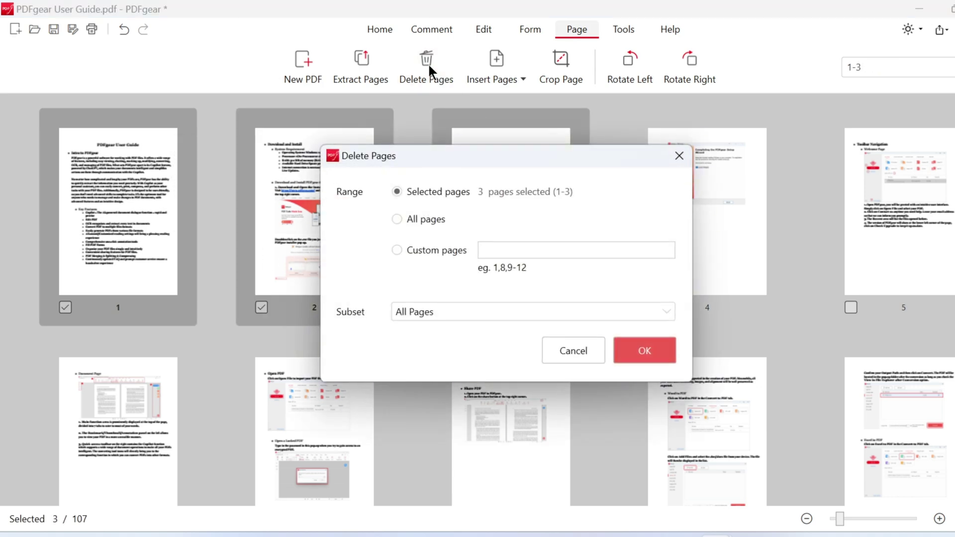
left_click(636, 351)
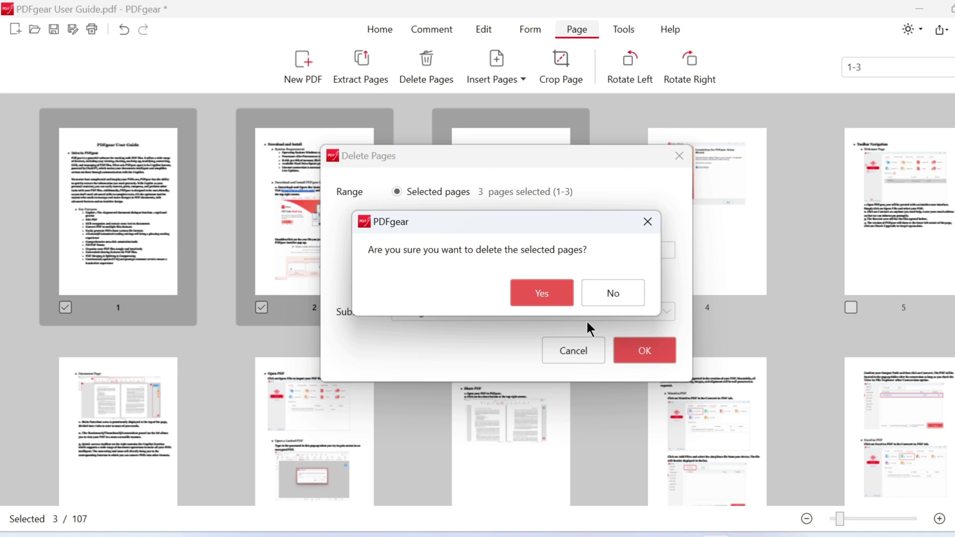
left_click(538, 292)
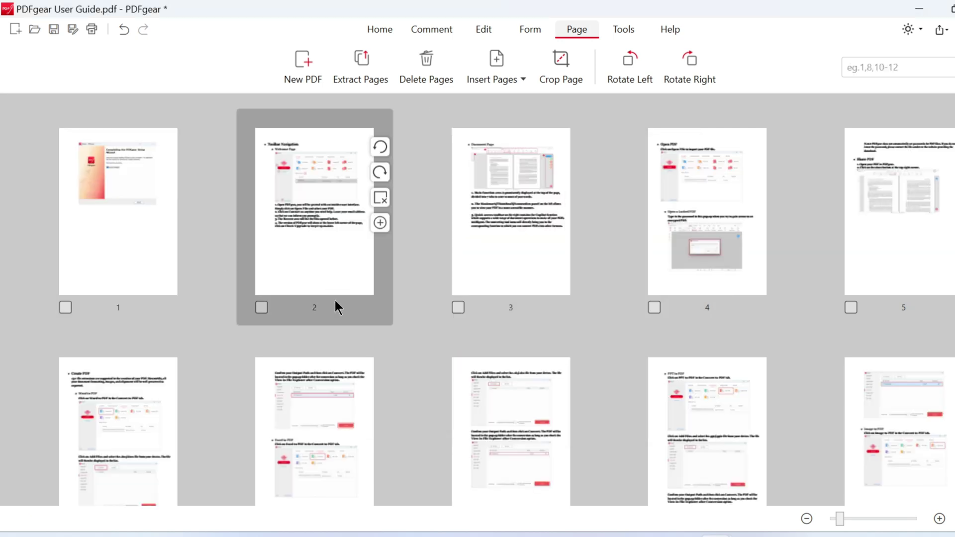
Delete custom pages 1,2 with the All Pages subset.
left_click(425, 57)
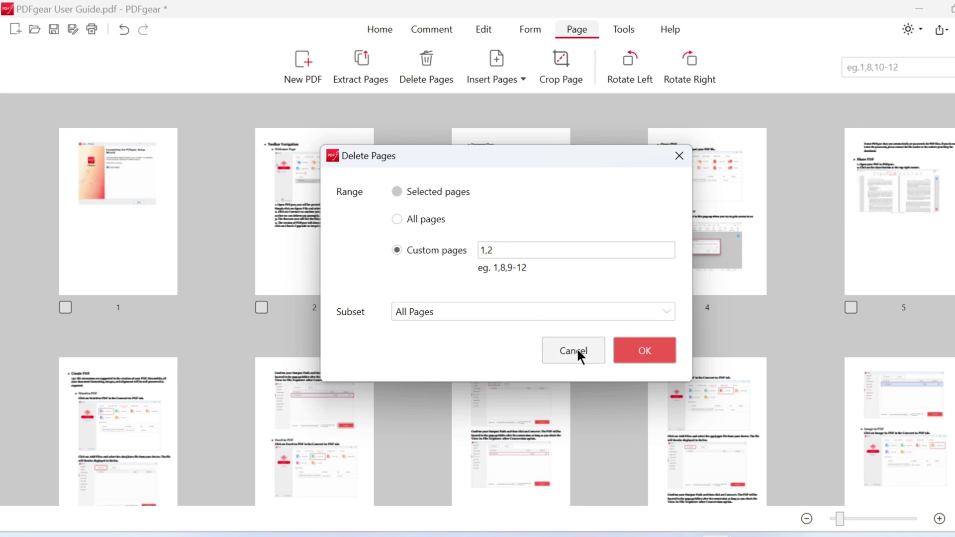
left_click(559, 310)
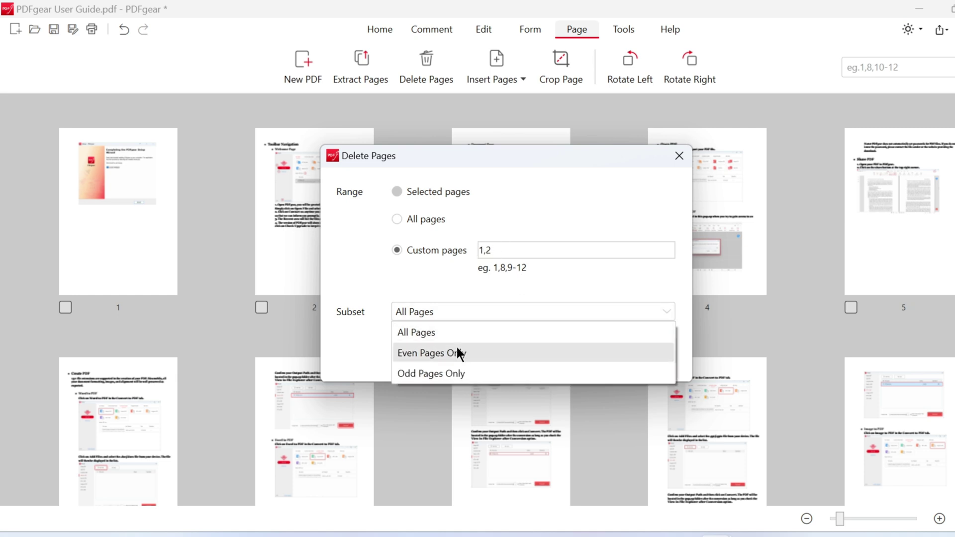
left_click(490, 329)
left_click(652, 349)
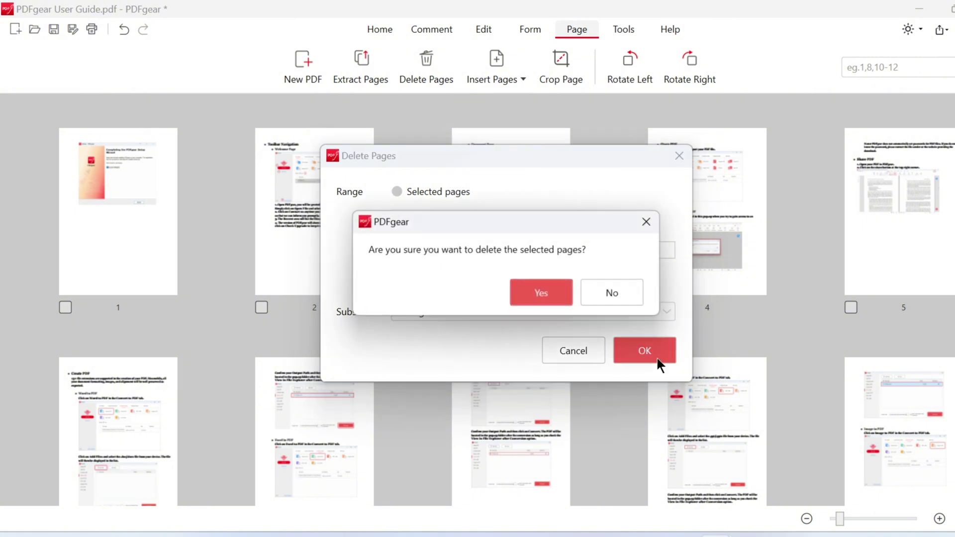
left_click(522, 285)
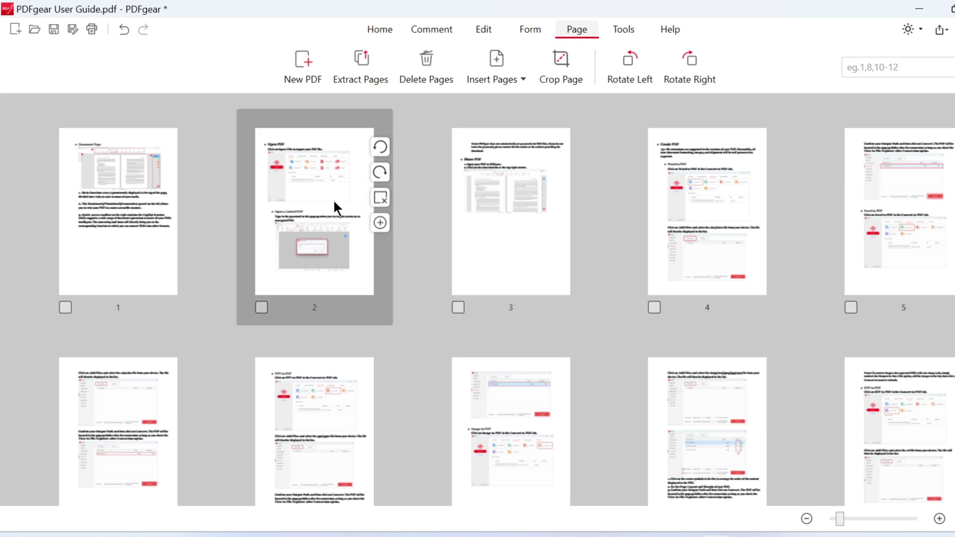
Delete page 2 using its delete icon and confirm the removal.
left_click(382, 199)
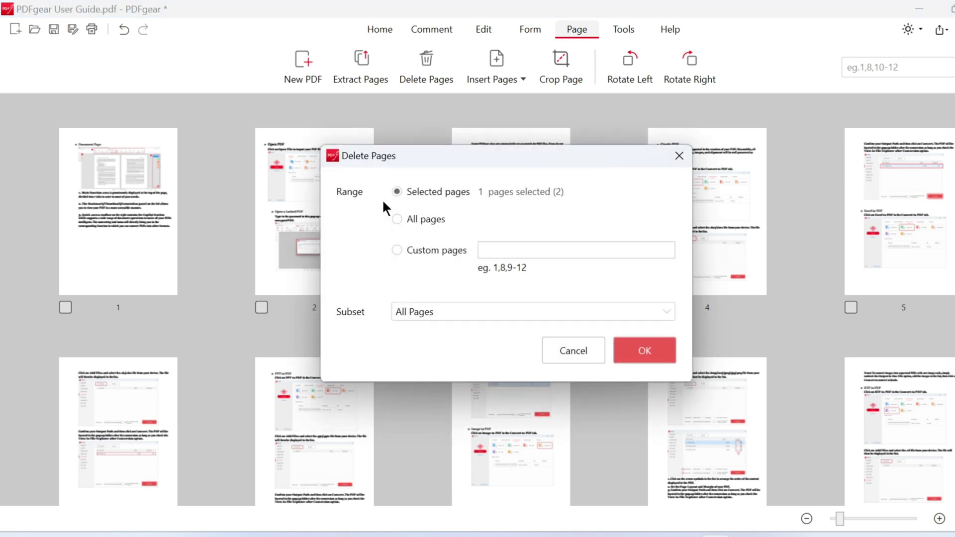
left_click(633, 353)
left_click(545, 300)
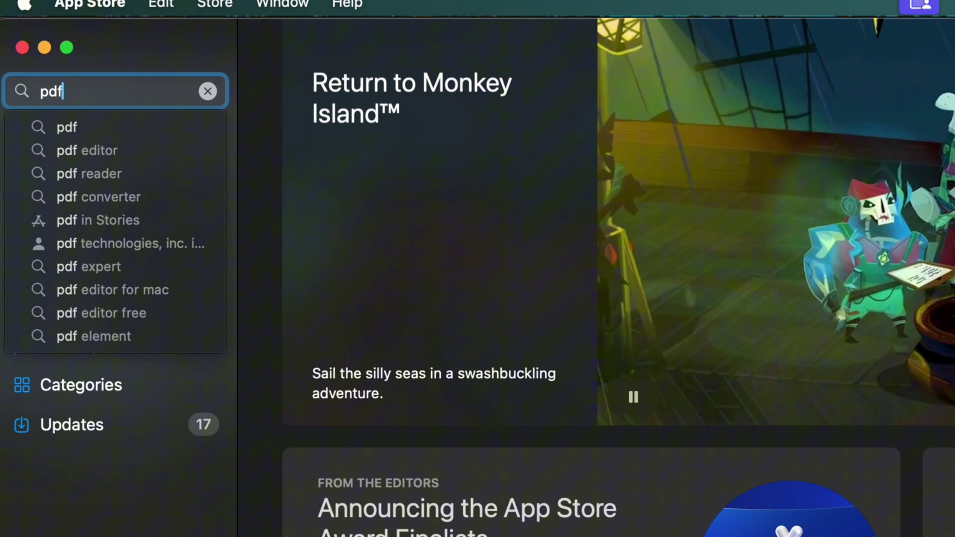
Search the App Store for pdfgear and launch the installed PDFgear: Edit PDF, Convert PDF app.
type("gear")
key("Return")
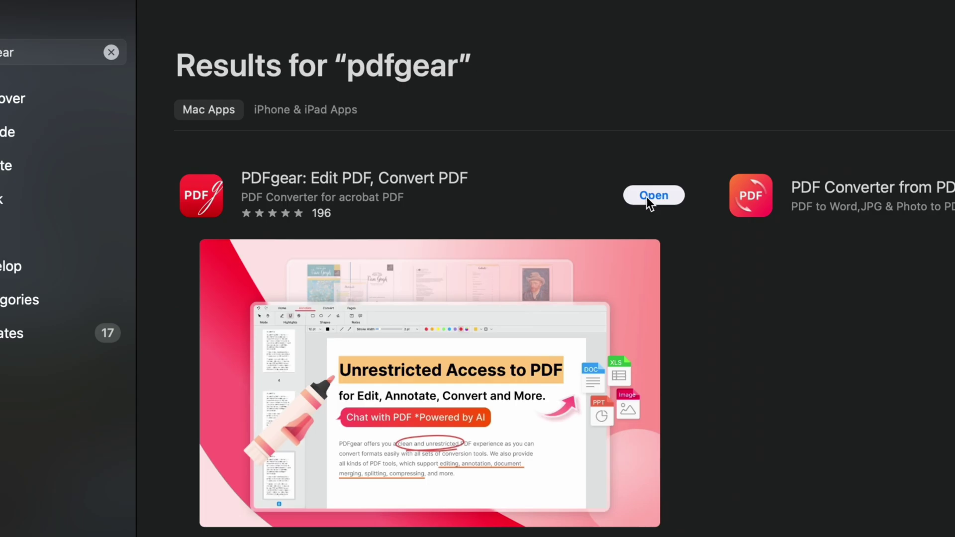
left_click(647, 197)
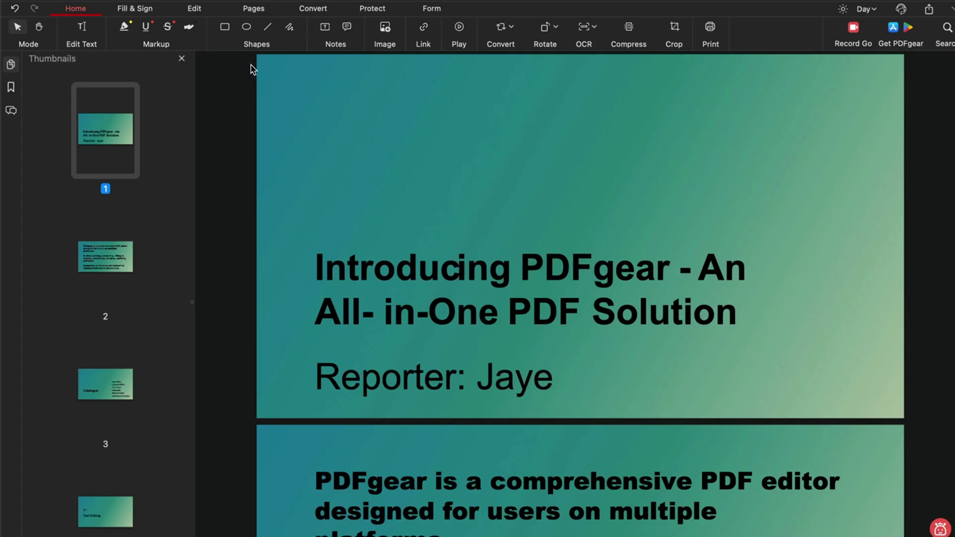
In grid view, remove the Introducing PDFgear title page and the PDFgear overview page.
left_click(253, 9)
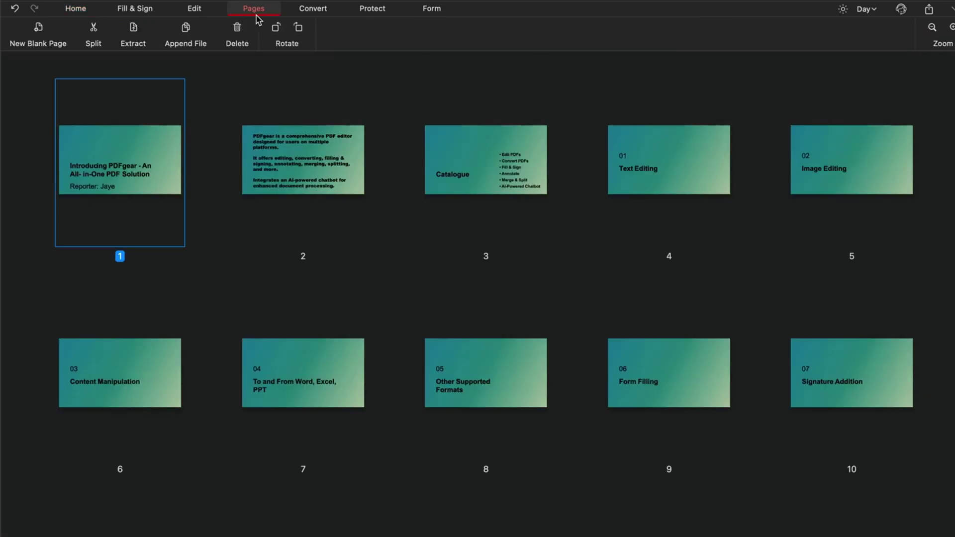
right_click(129, 176)
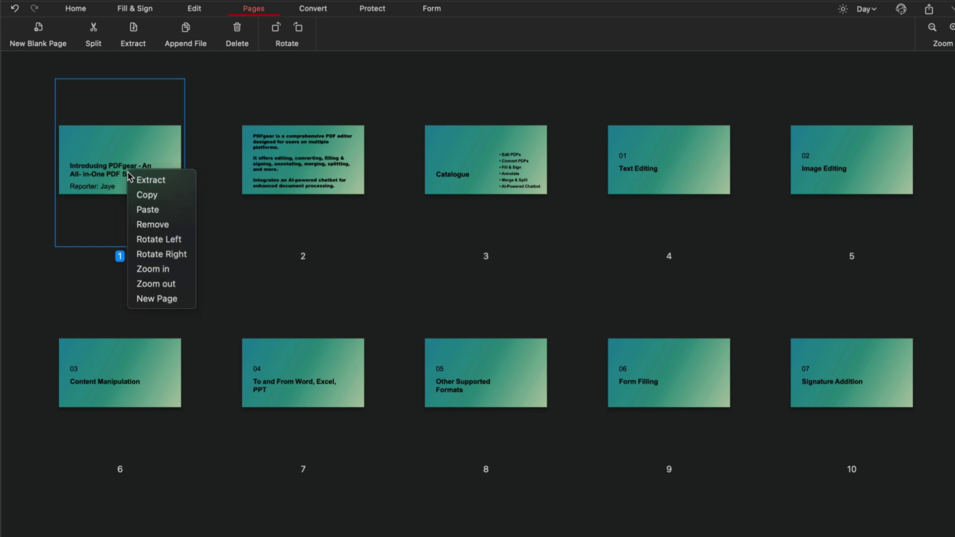
left_click(155, 224)
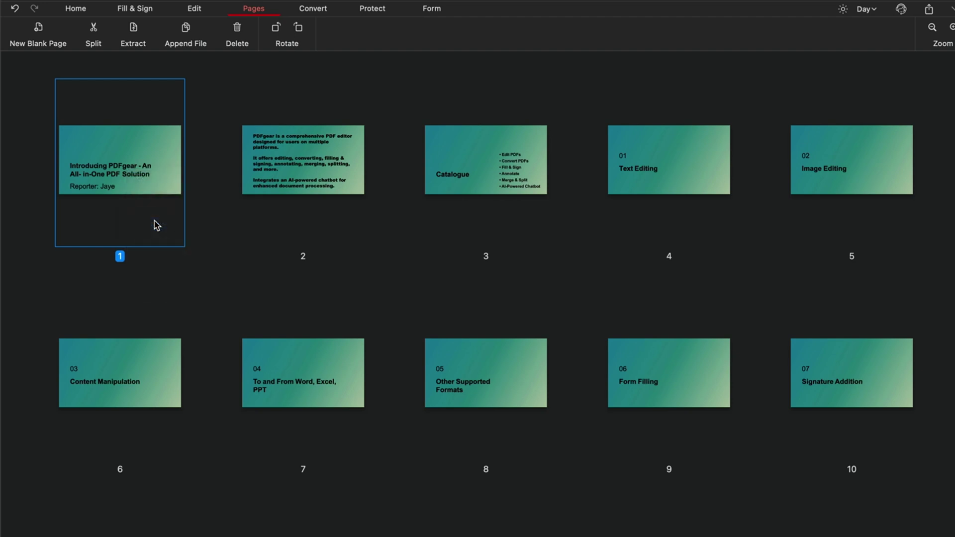
left_click(114, 180)
key("Delete")
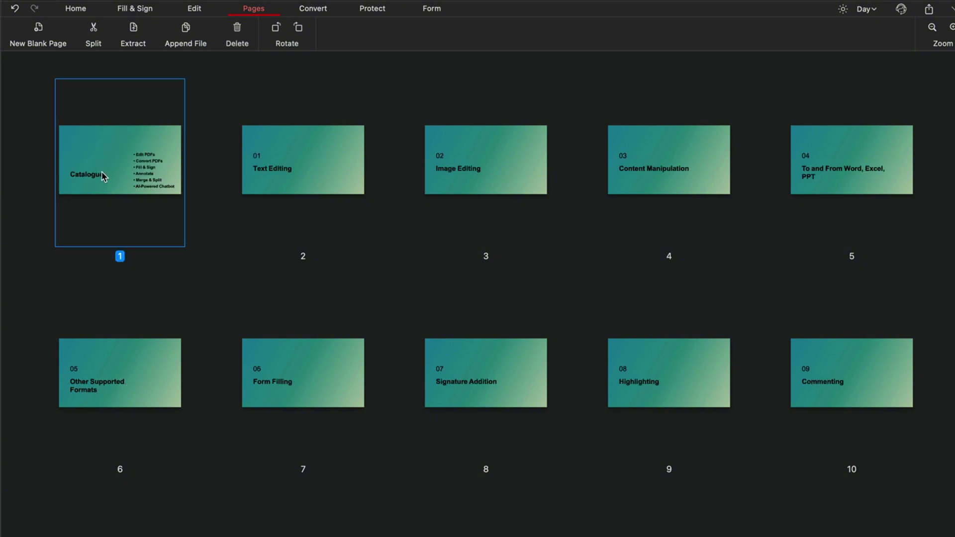
Delete four selected pages, including Text Editing, Image Editing and Content Manipulation.
left_click(274, 171, "super")
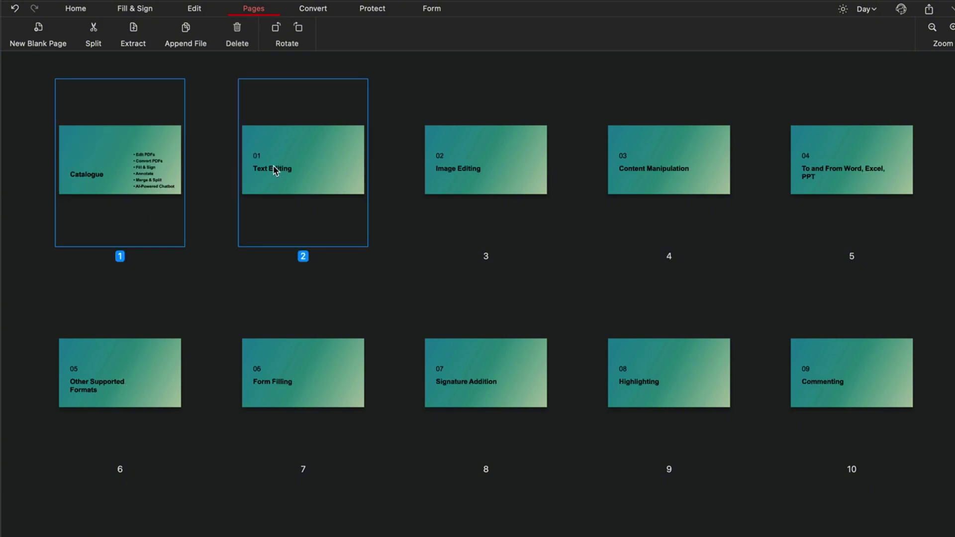
left_click(489, 177, "super")
left_click(722, 178, "super")
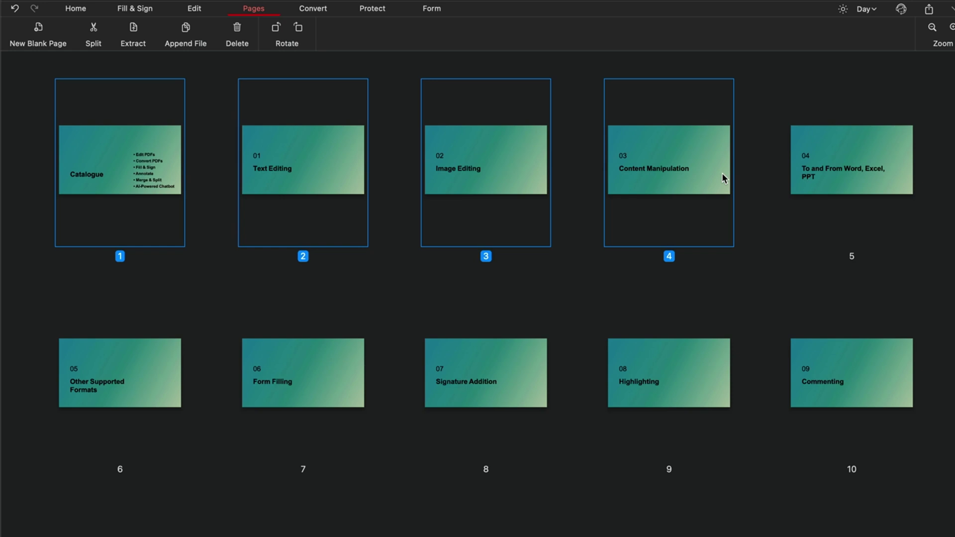
left_click(239, 29)
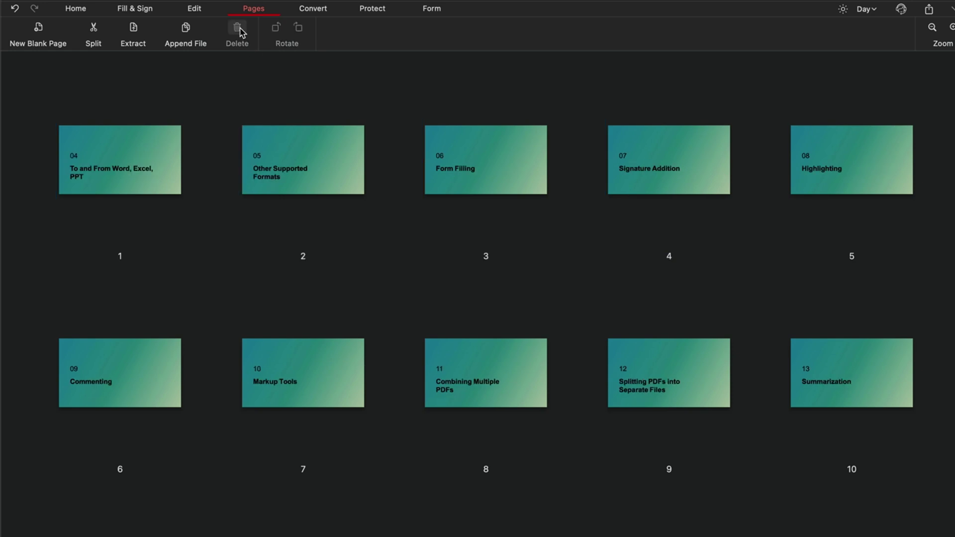
Select the pages from To and From Word, Excel, PPT through Highlighting.
left_click(102, 194)
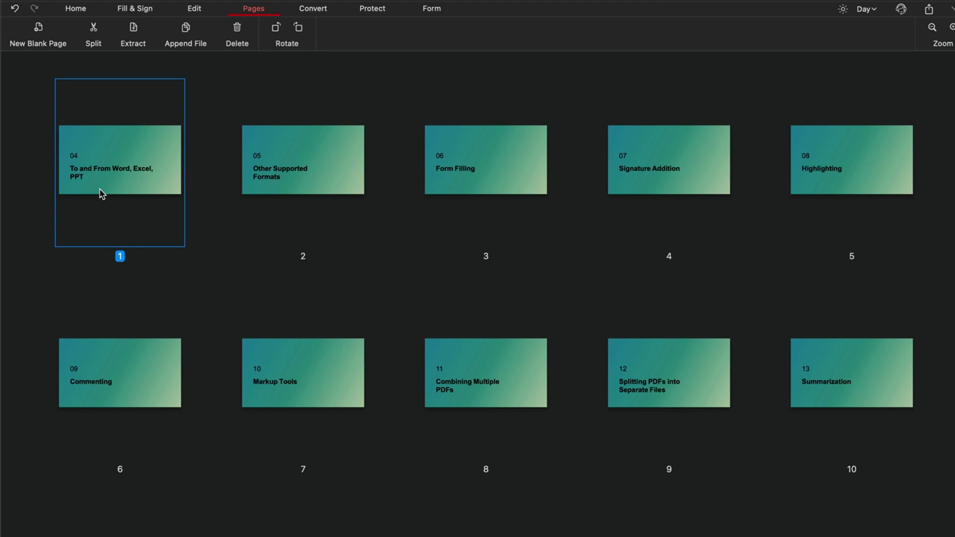
left_click(832, 173)
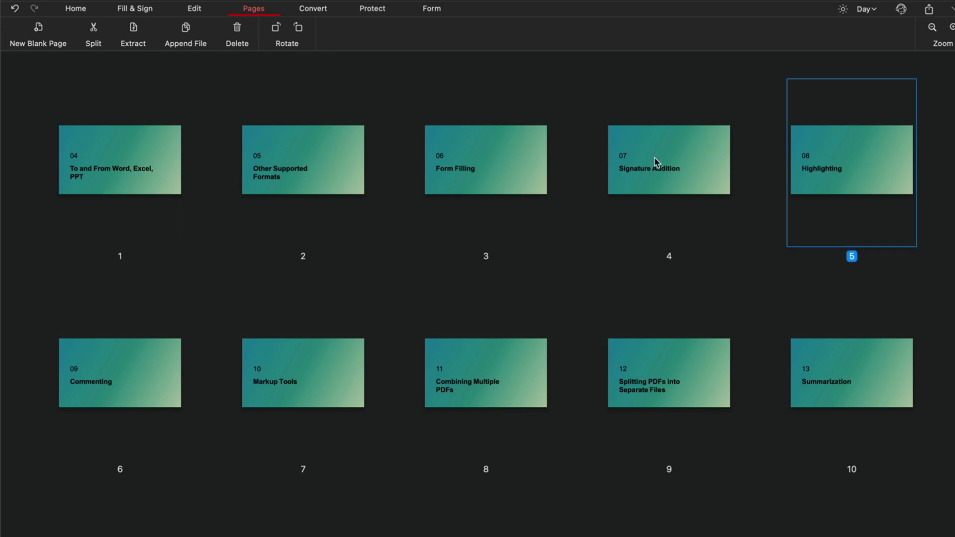
left_click(139, 172)
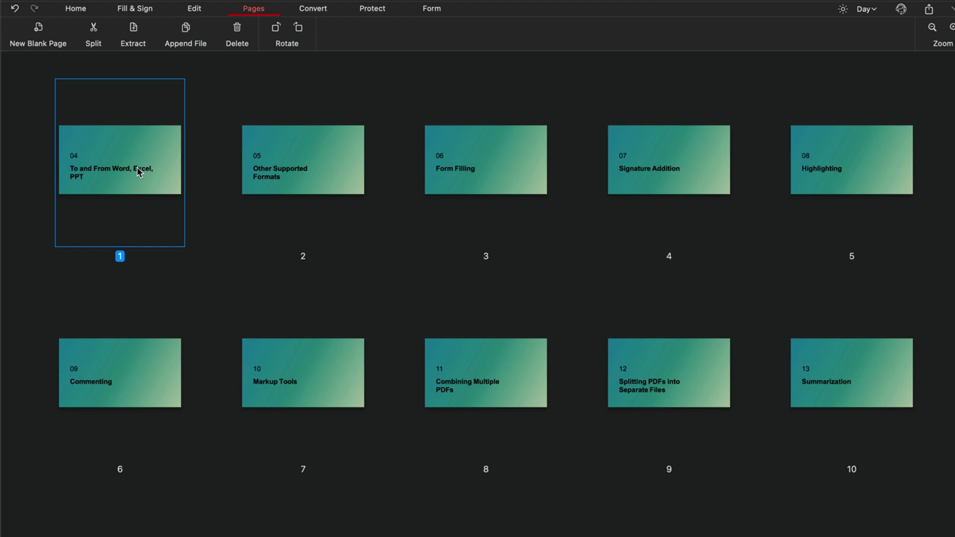
left_click(894, 182, "shift")
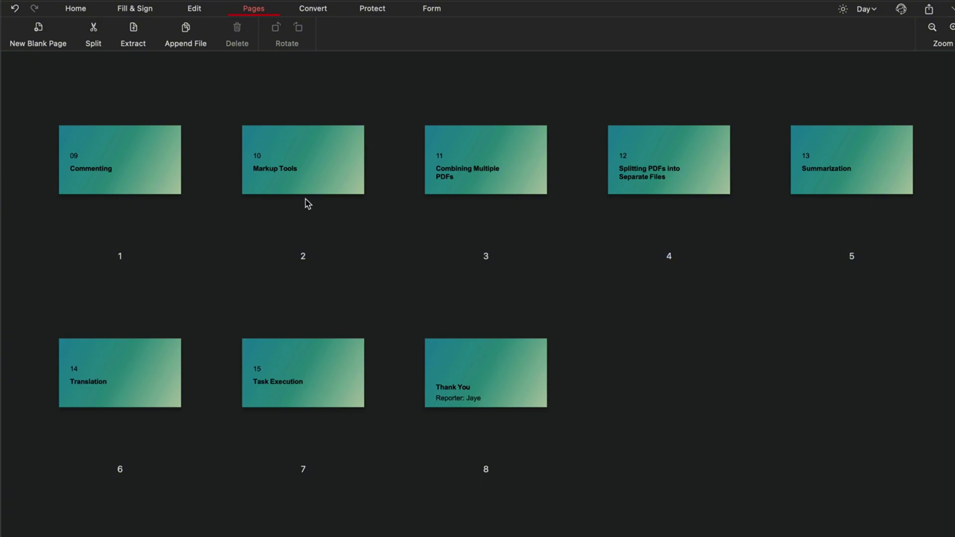
Back in reading view, remove the 09 Commenting page from the sidebar thumbnails.
right_click(293, 147)
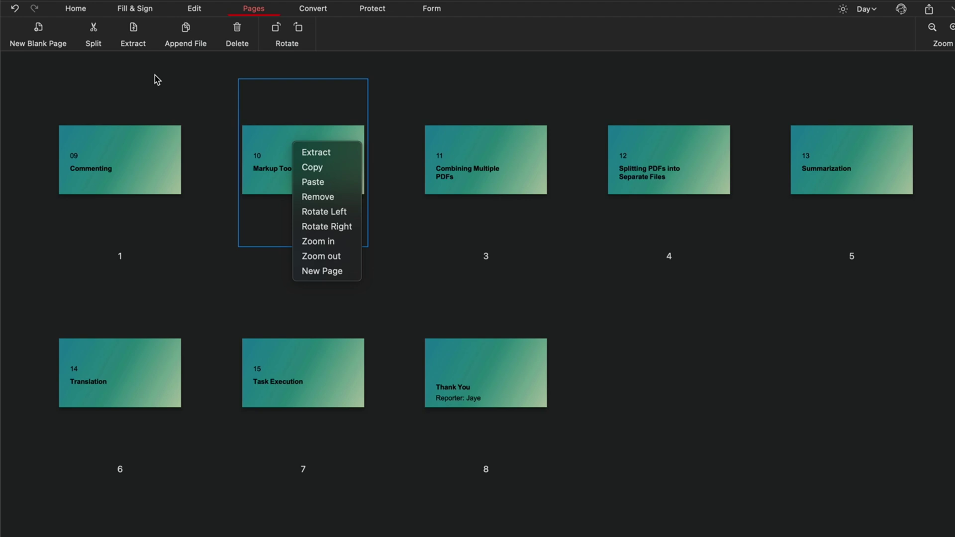
left_click(77, 19)
left_click(75, 16)
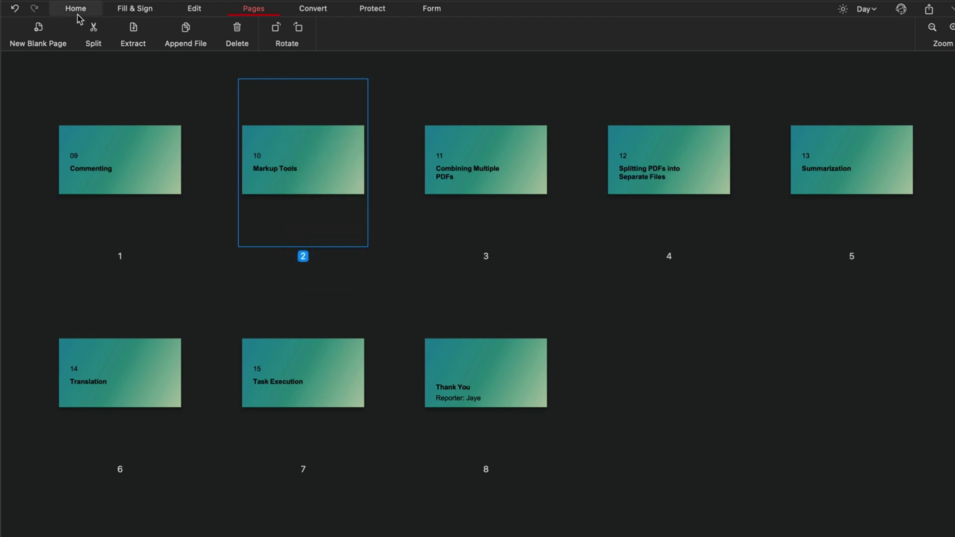
right_click(123, 139)
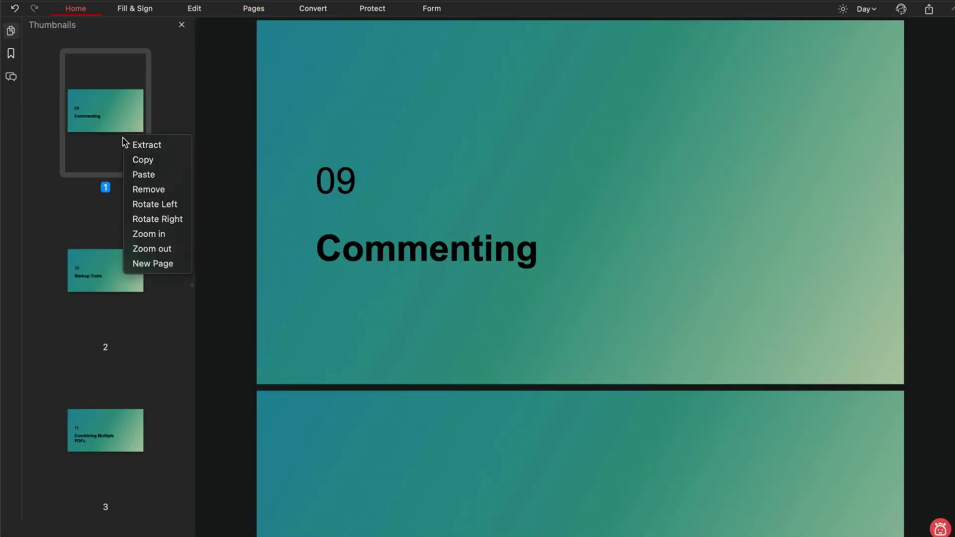
left_click(158, 190)
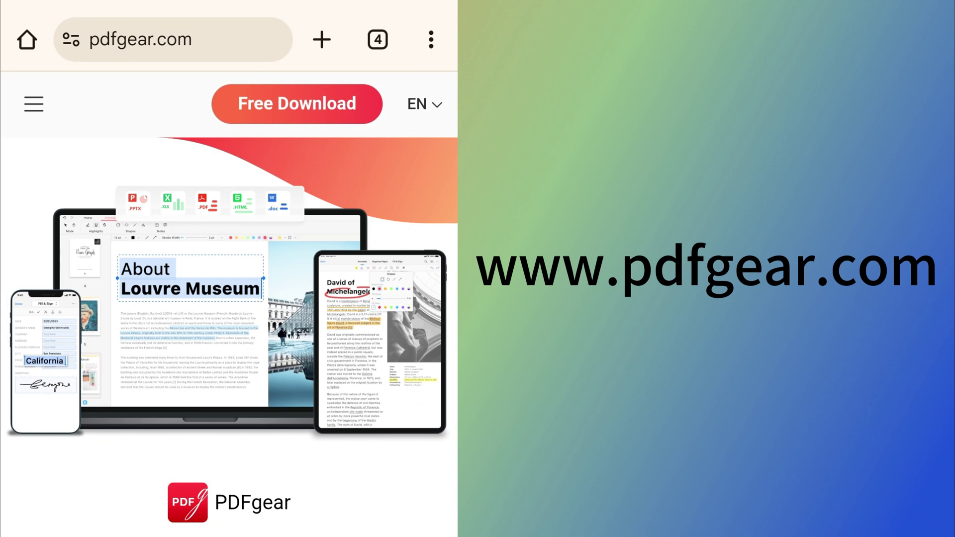
Scroll pdfgear.com to the Free Download link and follow it to the PDFgear app listing.
scroll(229, 268, "down", 1)
scroll(229, 269, "down", 6)
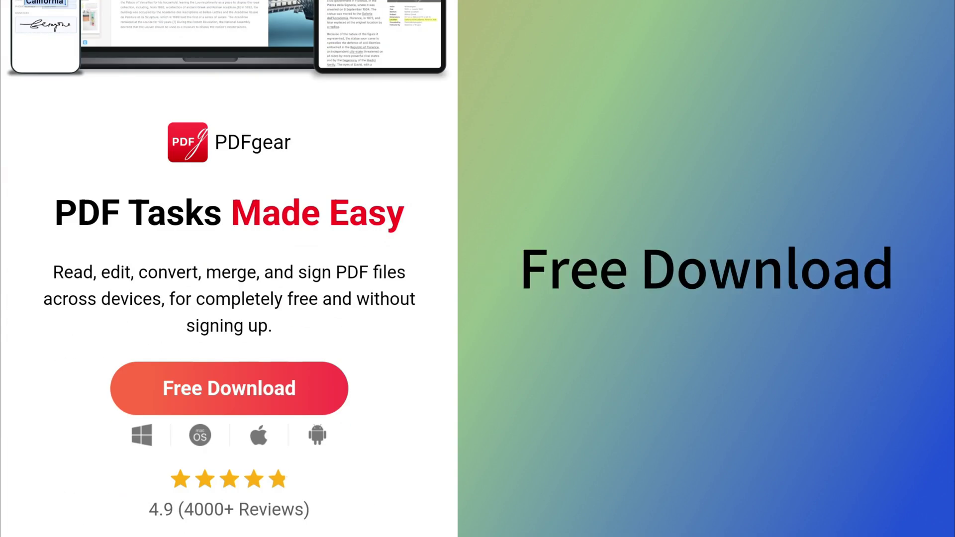
scroll(399, 438, "down", 2)
scroll(393, 497, "up", 2)
left_click(230, 388)
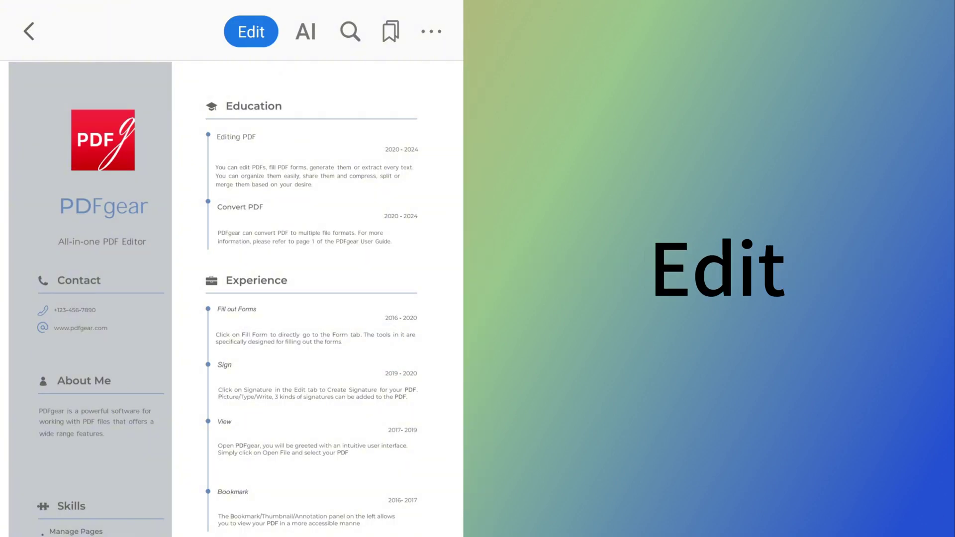
Switch the résumé PDF to Organize Pages mode and delete pages 2 and 3.
left_click(251, 32)
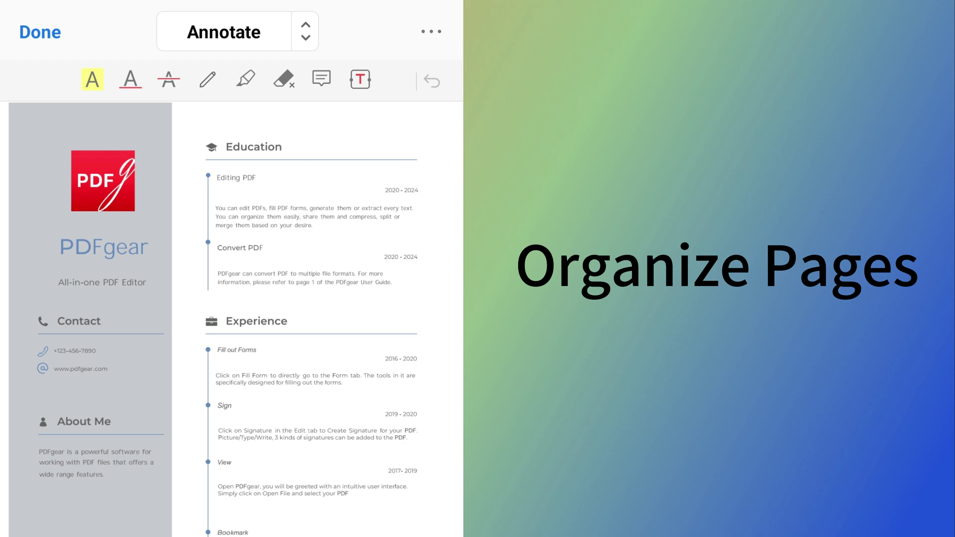
left_click(306, 32)
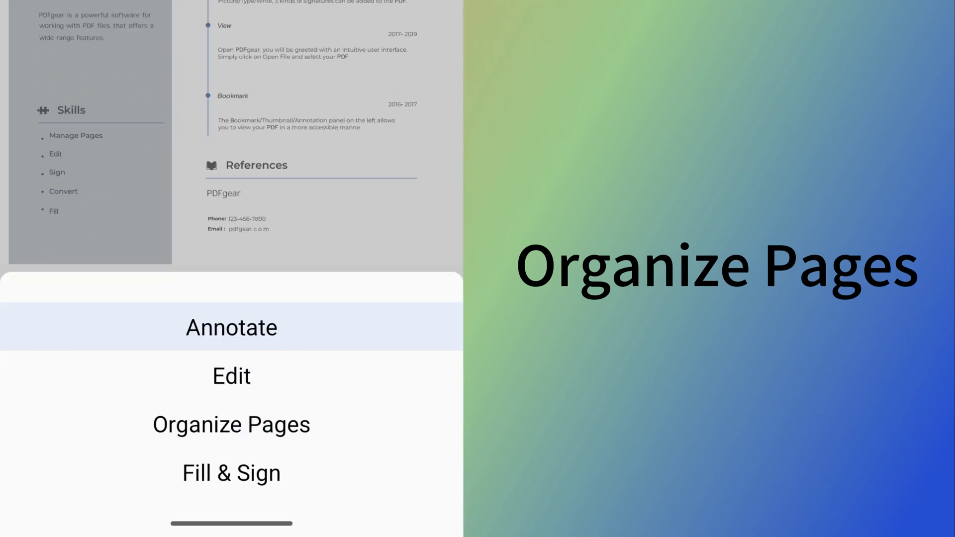
left_click(300, 428)
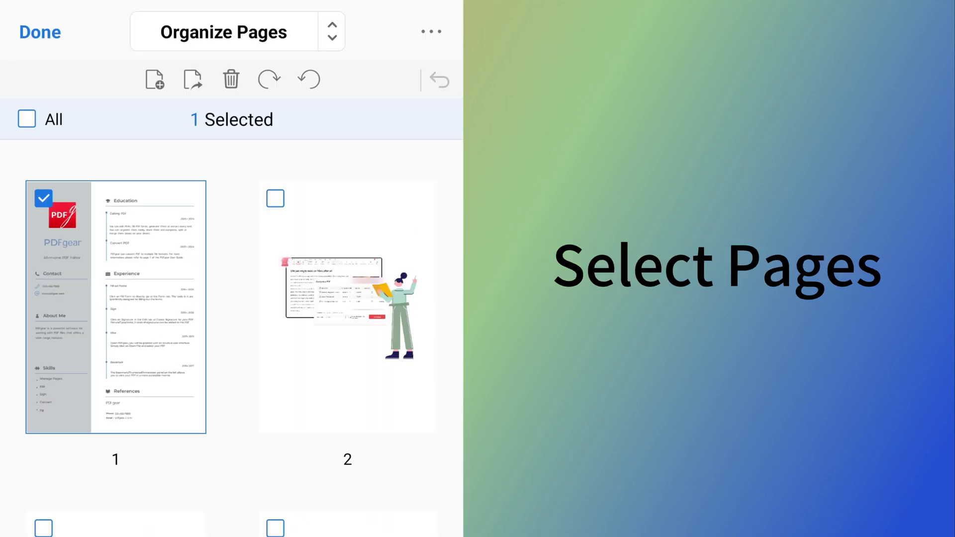
left_click(275, 198)
left_click(43, 527)
left_click(43, 198)
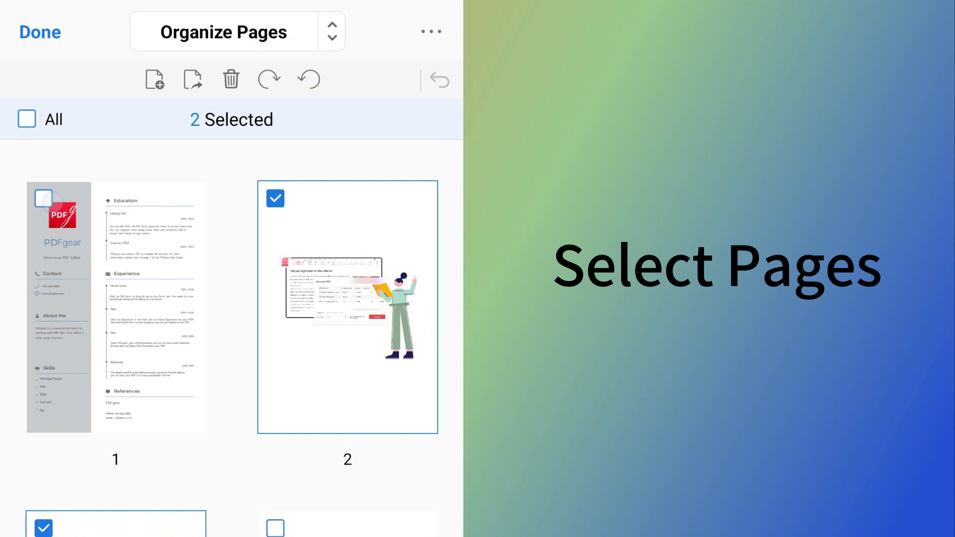
key("Delete")
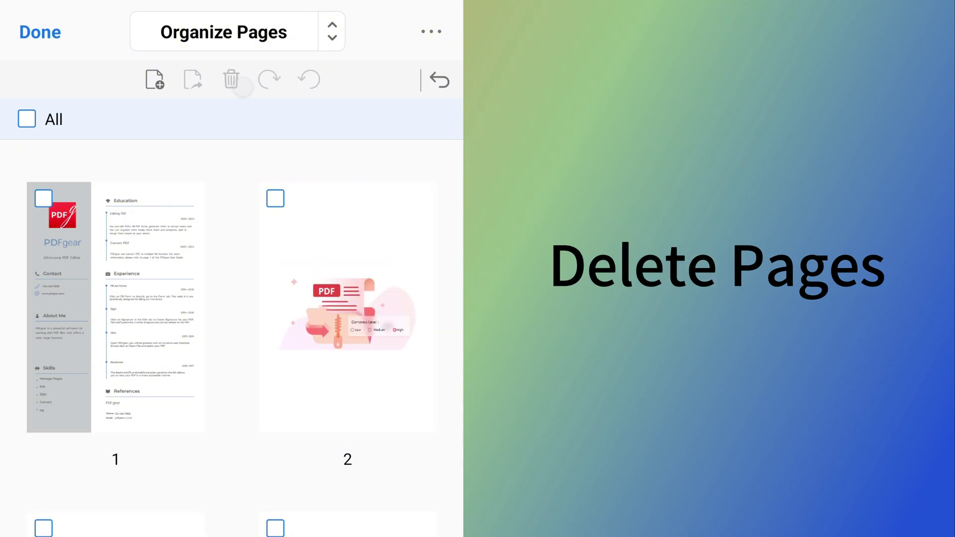
Select pages 2 and 5 and delete them too.
left_click(275, 198)
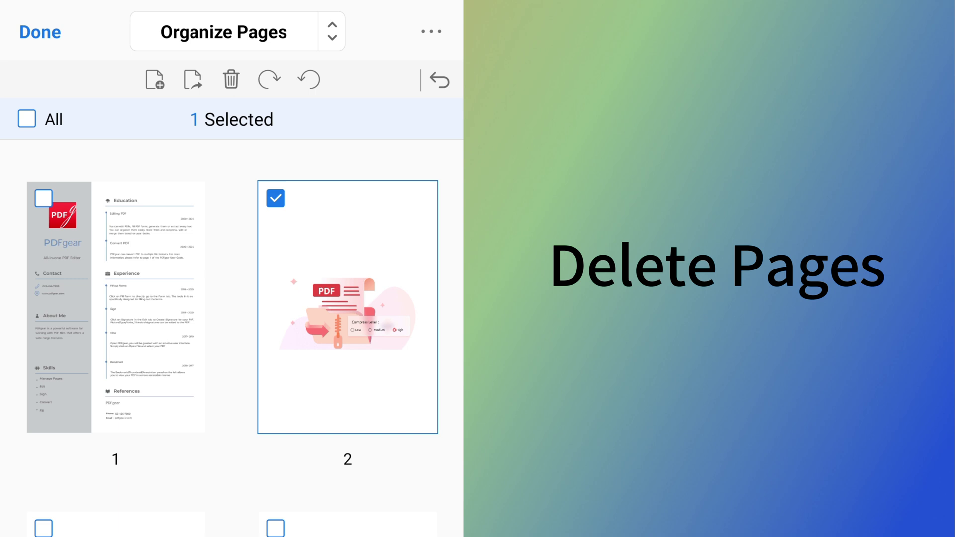
scroll(231, 299, "down", 10)
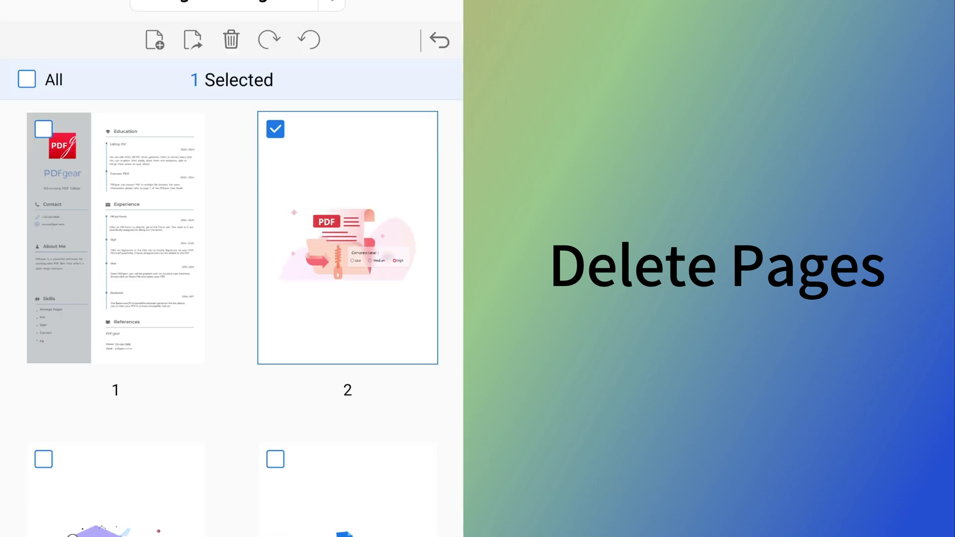
left_click(43, 222)
scroll(354, 229, "up", 6)
scroll(354, 229, "up", 5)
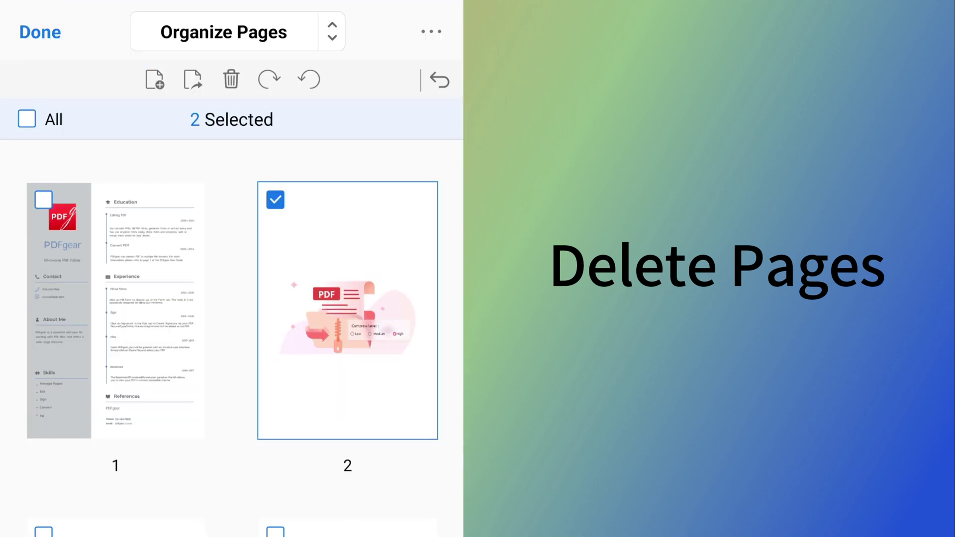
left_click(231, 79)
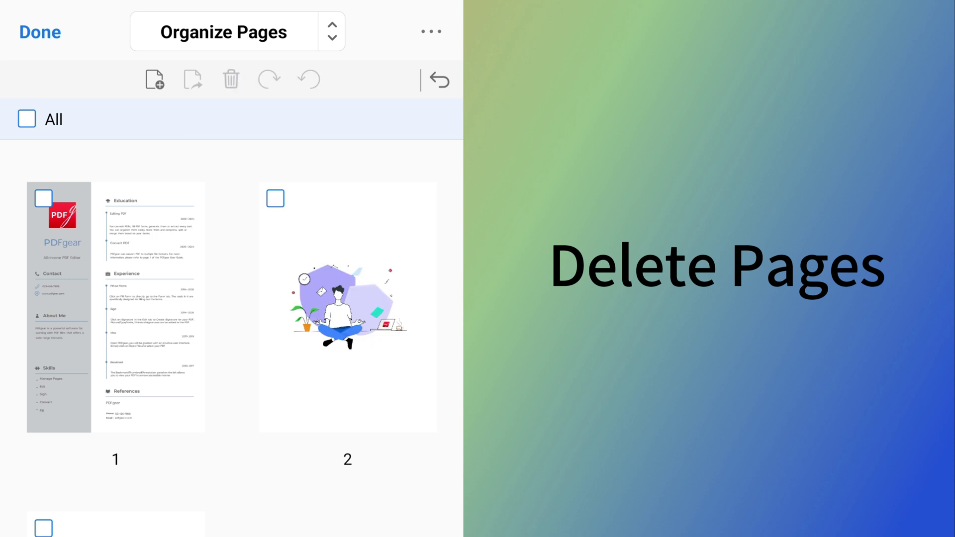
Undo both page deletions and return to reading the document.
left_click(439, 79)
left_click(439, 79)
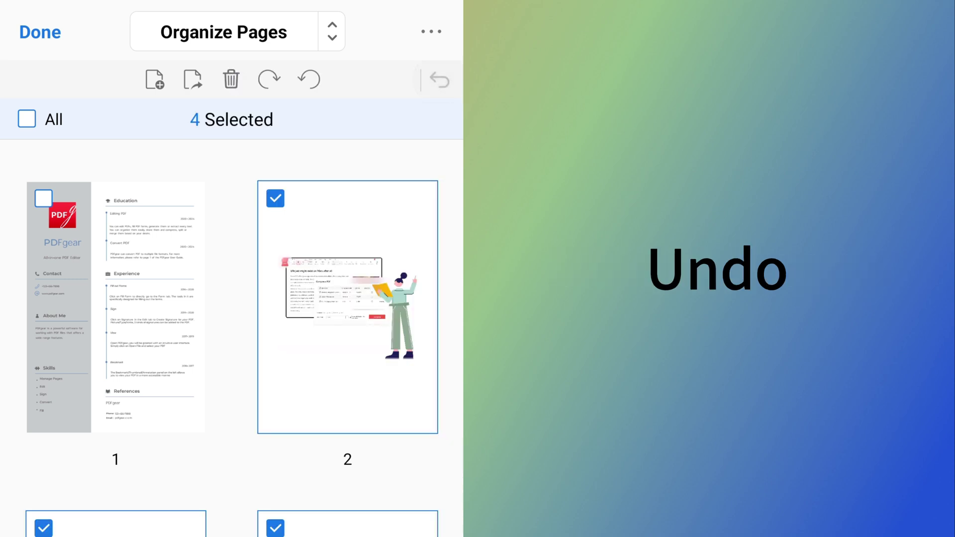
scroll(232, 338, "down", 5)
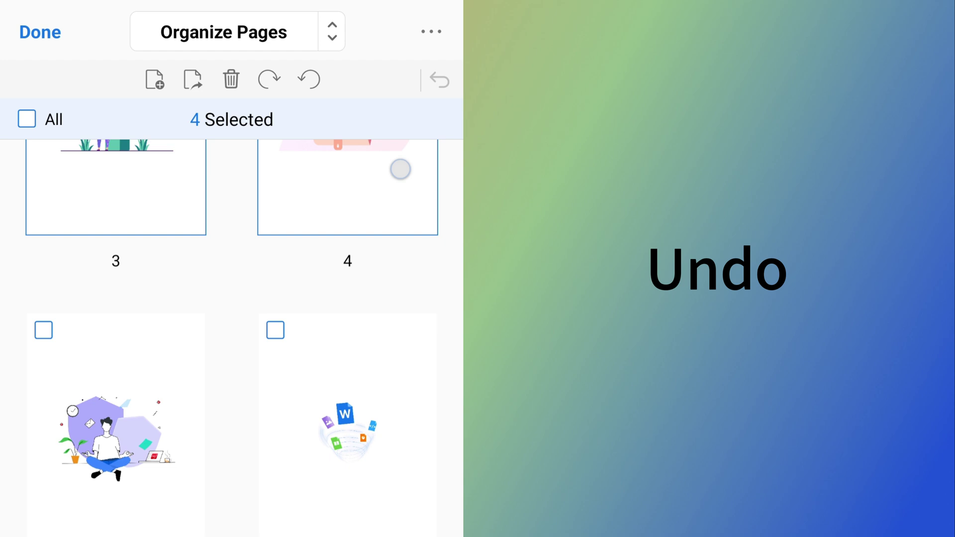
scroll(232, 338, "up", 5)
left_click(40, 32)
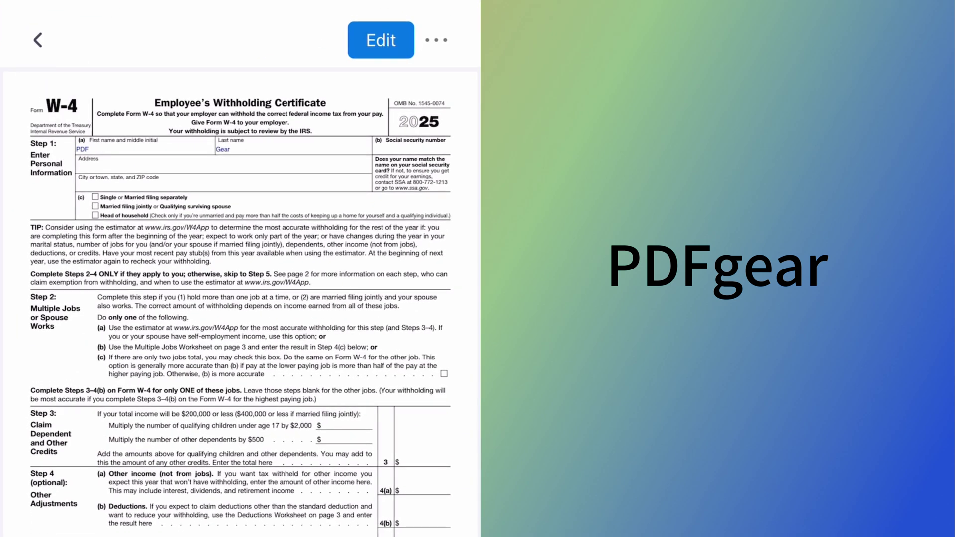
Switch the W-4 form to Organize Pages mode and delete pages 1 and 2.
left_click(381, 39)
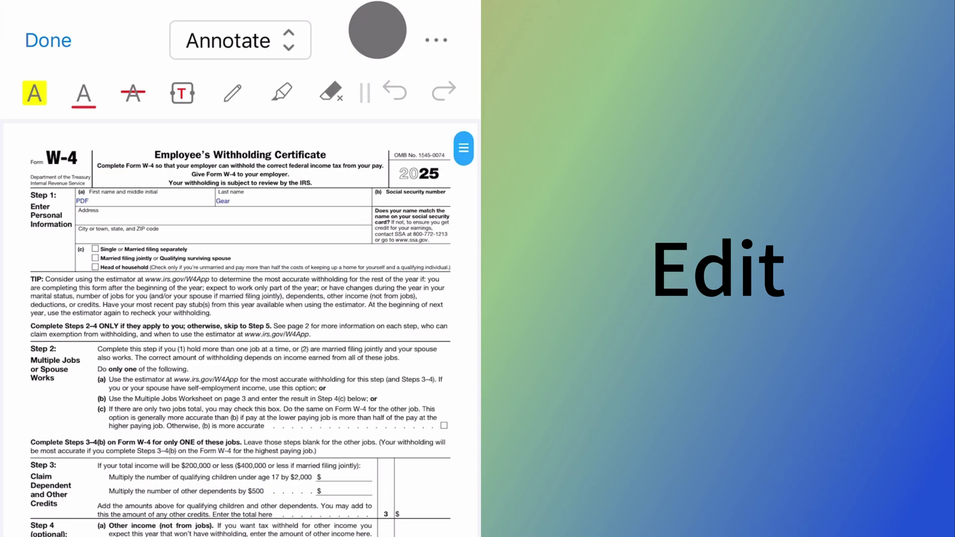
left_click(245, 40)
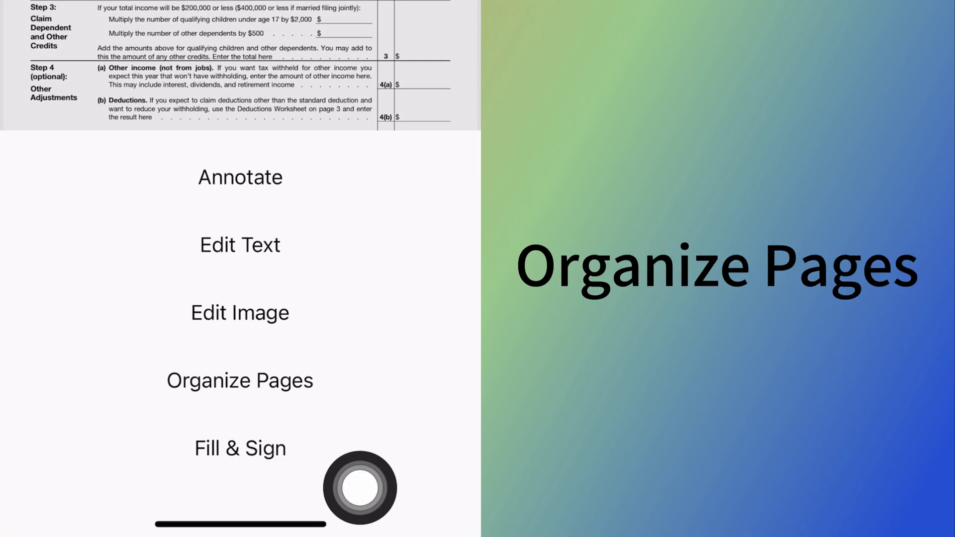
left_click(280, 388)
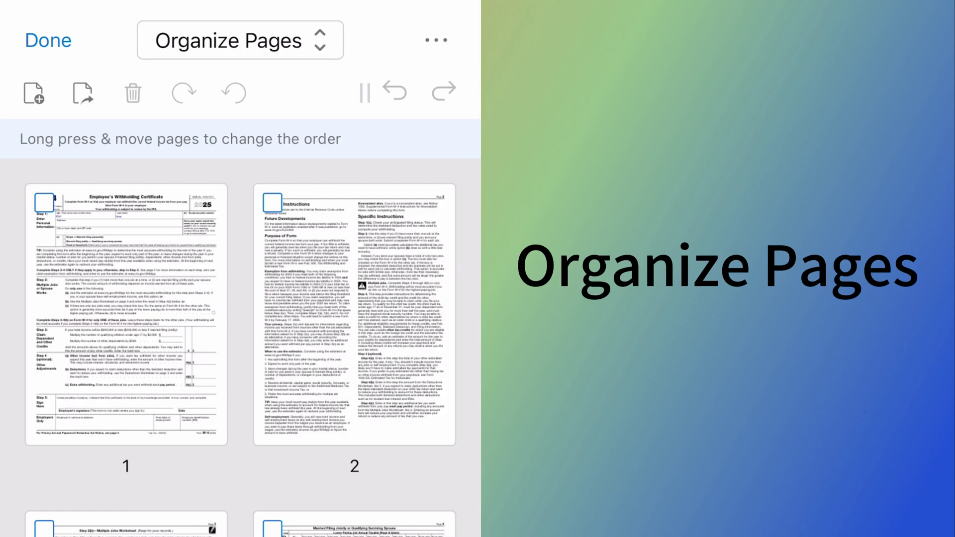
left_click(64, 217)
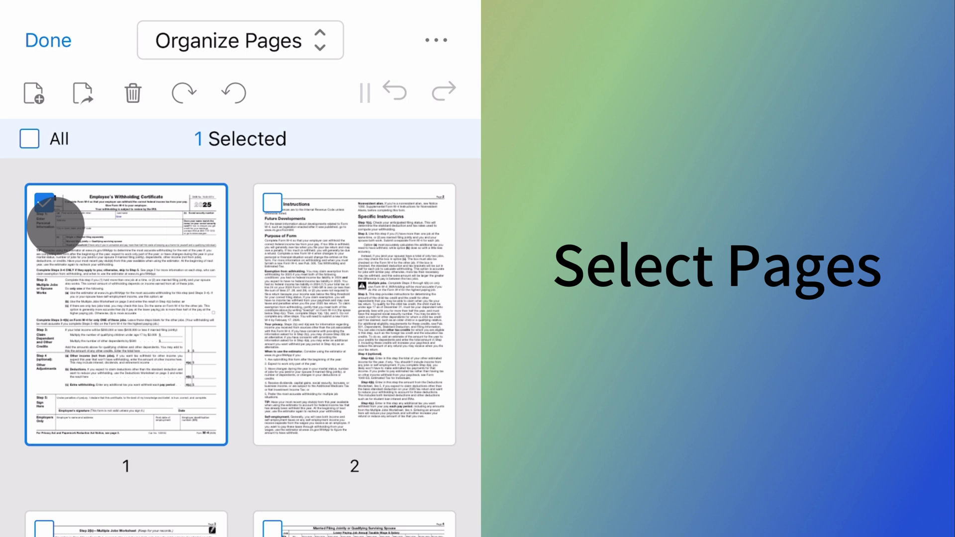
left_click(284, 220)
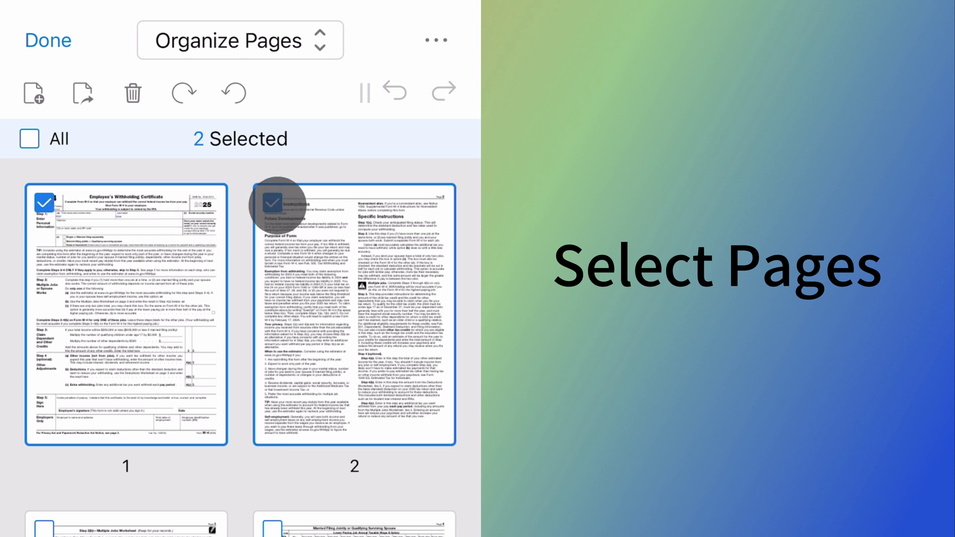
left_click(132, 92)
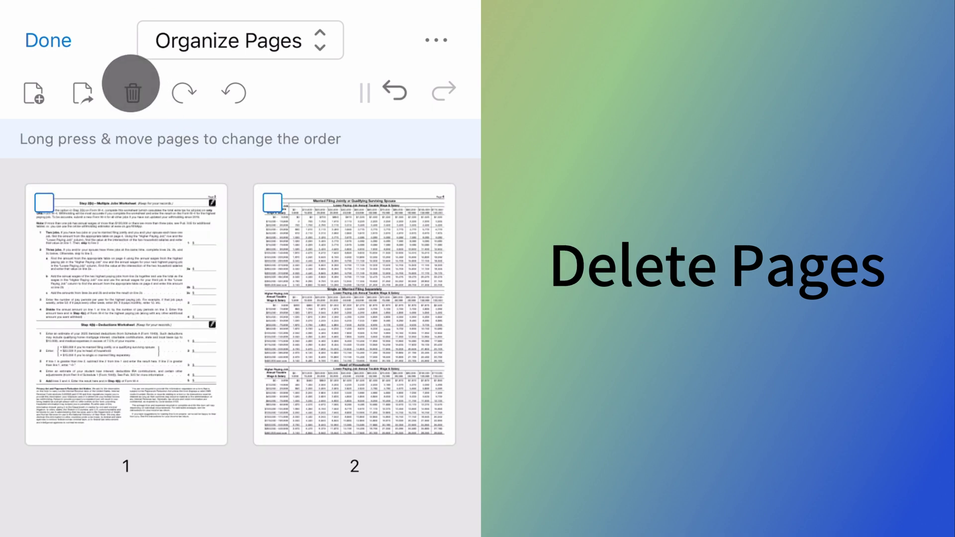
Undo then redo the deletion, and return to the form to review it.
left_click(384, 94)
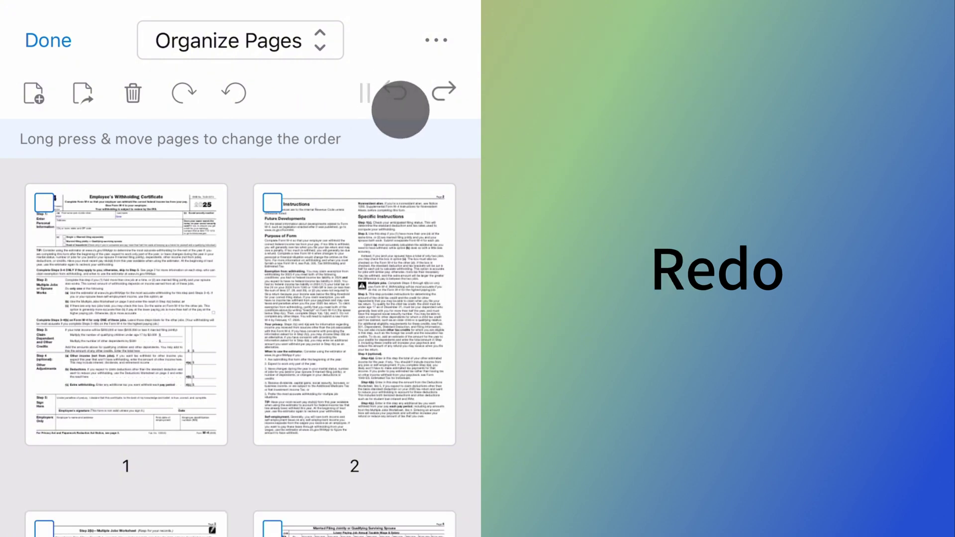
left_click(452, 81)
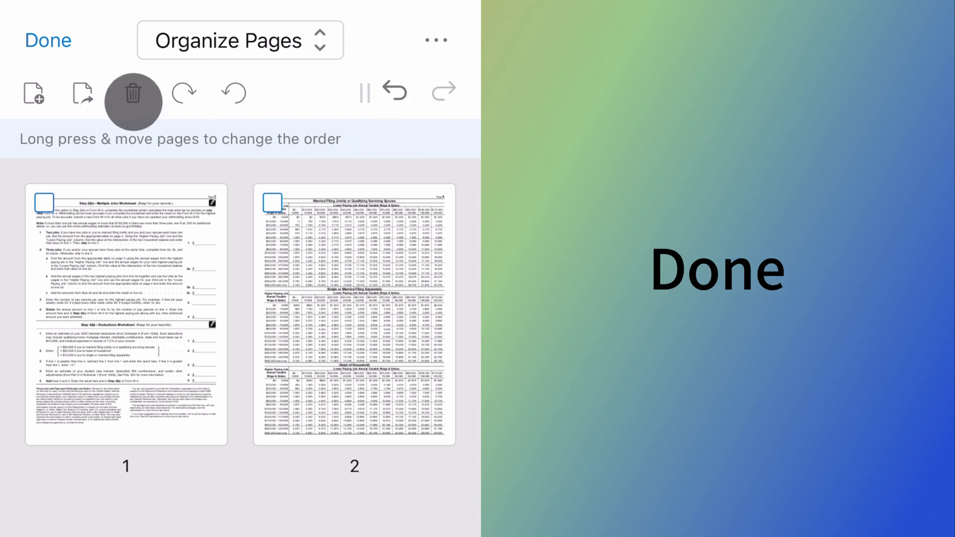
left_click(48, 40)
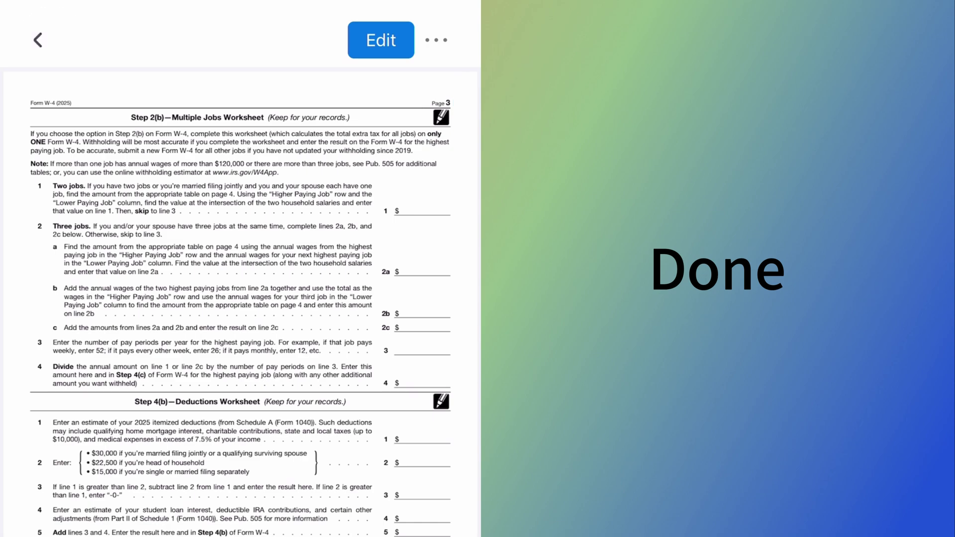
scroll(241, 303, "down", 10)
scroll(241, 303, "up", 10)
scroll(241, 303, "down", 10)
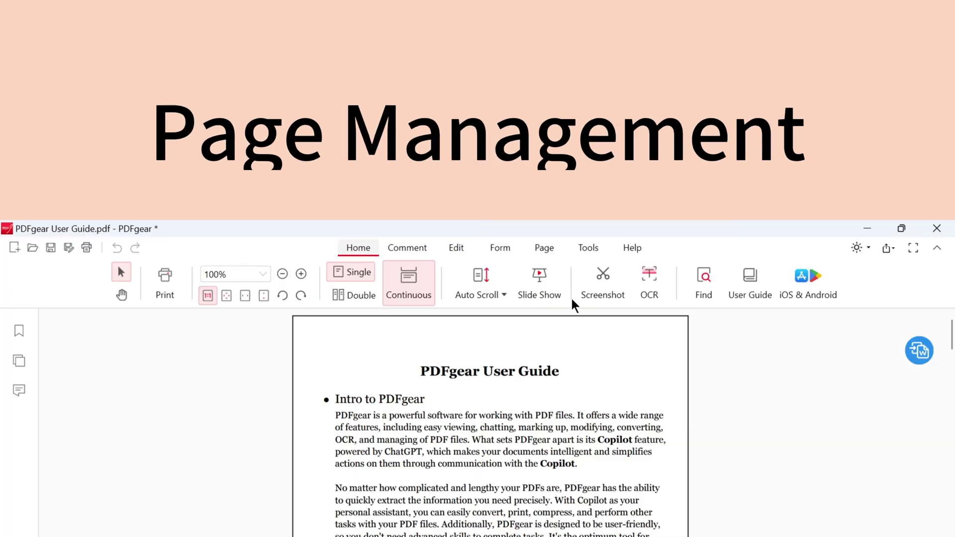
Show the page management tools for PDFgear User Guide.pdf and preview the Insert Pages options.
left_click(544, 247)
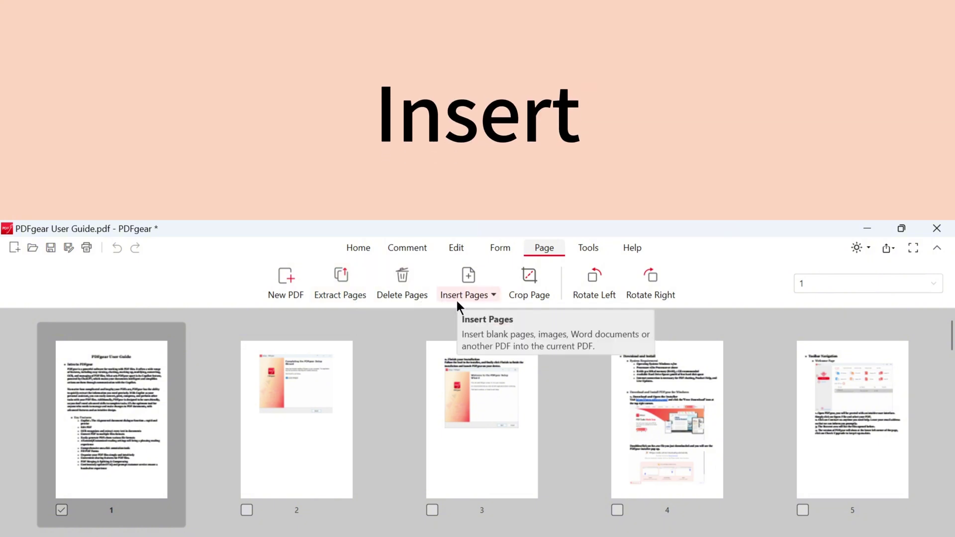
left_click(470, 295)
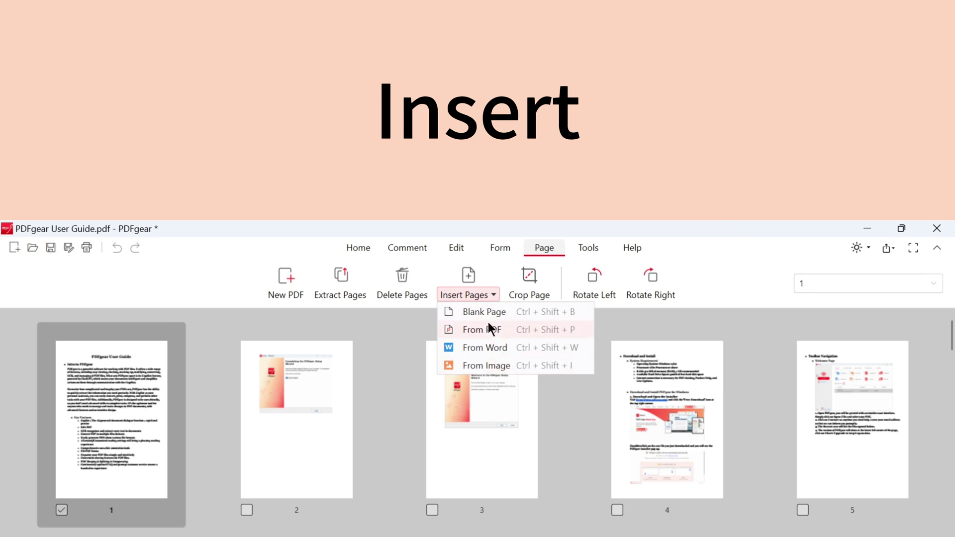
left_click(483, 295)
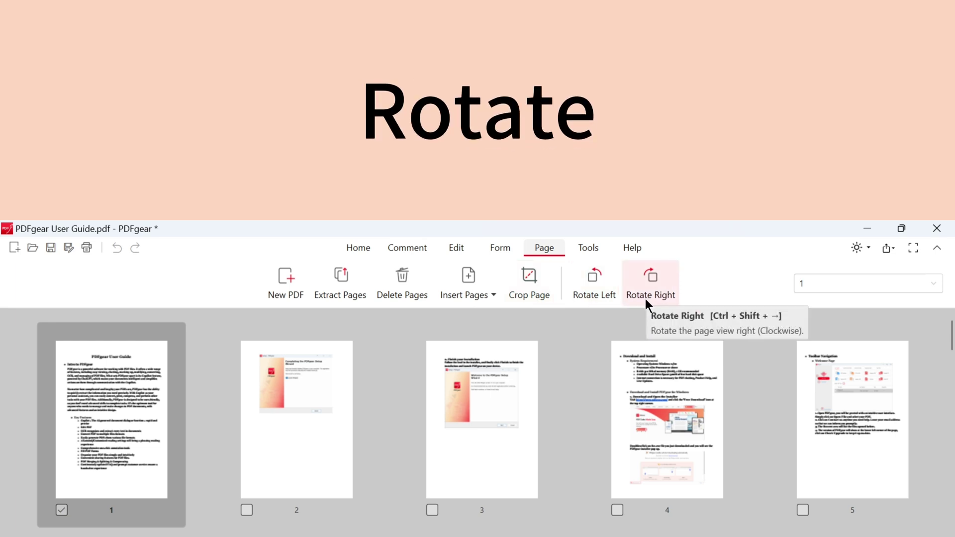
mouse_move(126, 397)
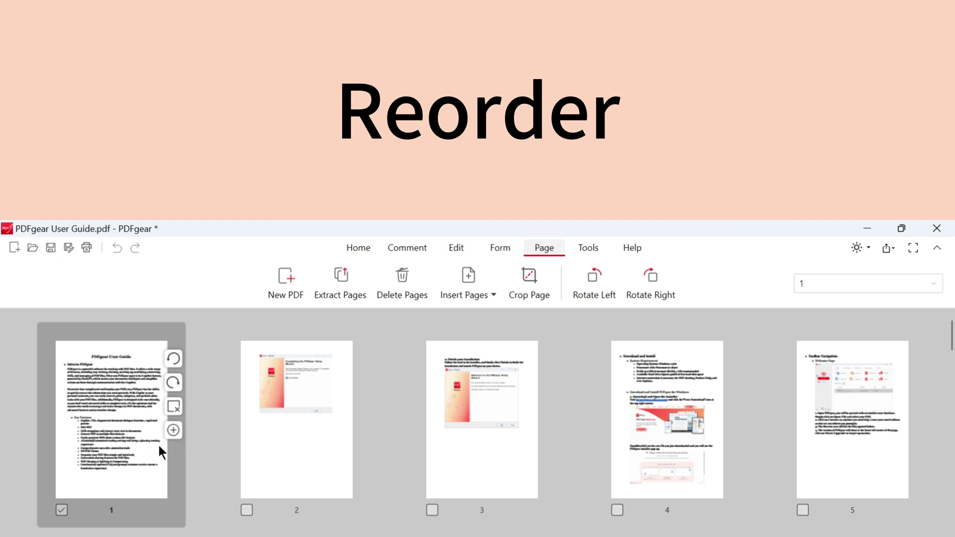
Move the introduction page after page 3, then drag pages 3–5 ahead of page 1.
left_click_drag(133, 422, 580, 416)
left_click(485, 435)
left_click(669, 437)
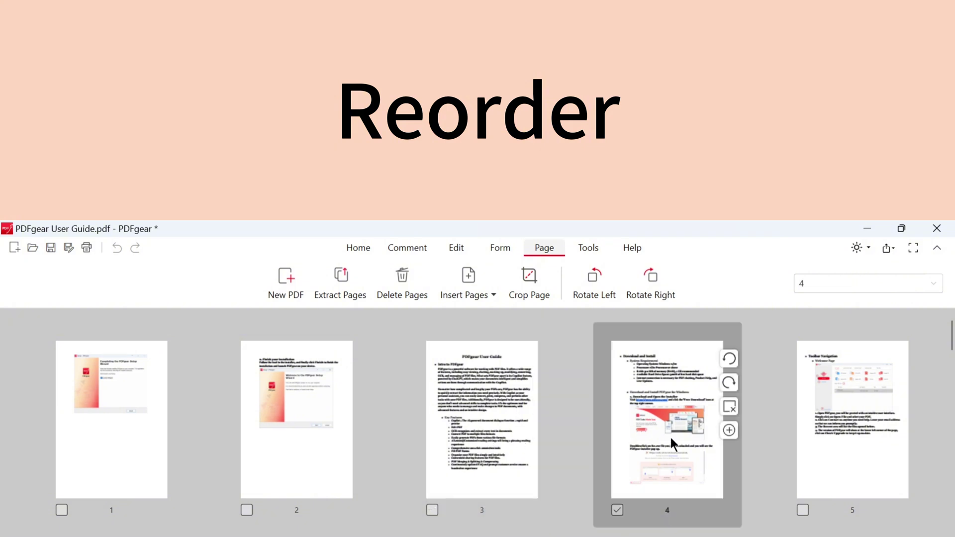
left_click(821, 440, "ctrl")
left_click(471, 413, "ctrl")
left_click_drag(471, 413, 57, 415)
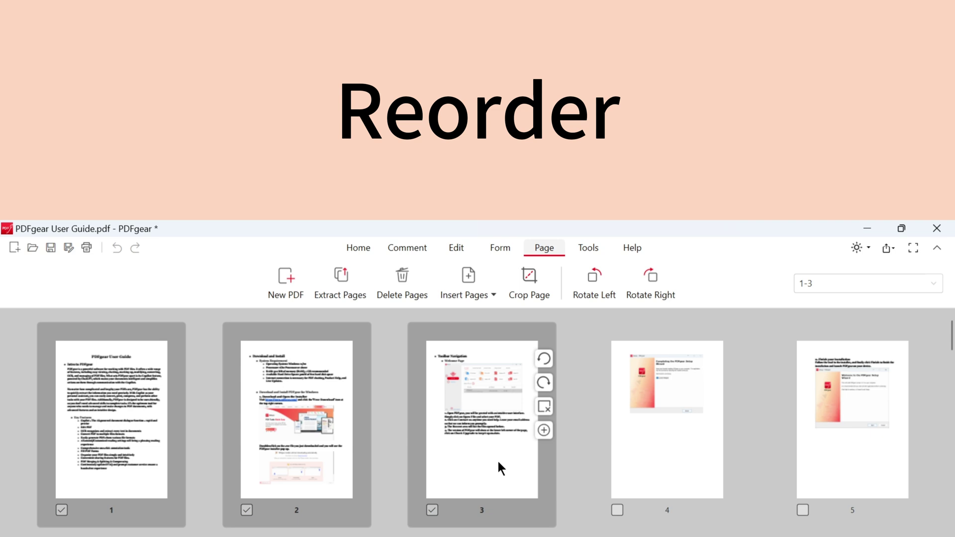